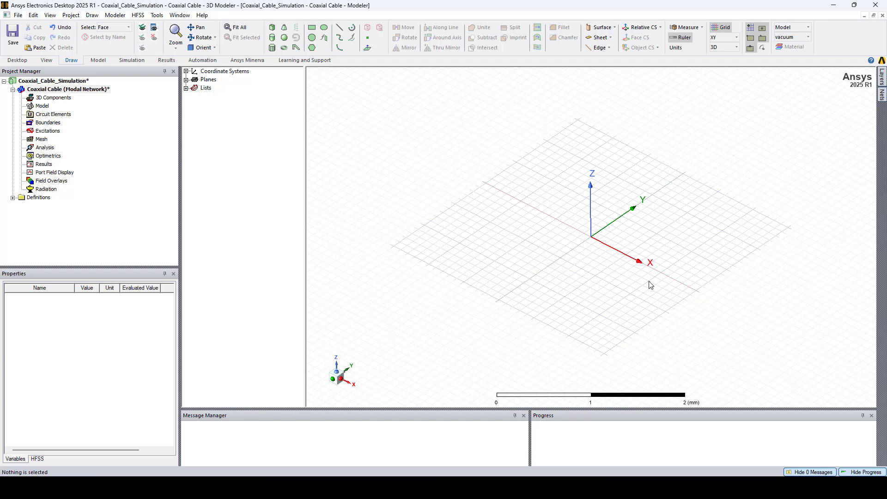
Step: Draw a cylinder about 0.32 mm in radius and 0.6 mm high on the XY plane, and set its center position to 0,0,0
left_click(273, 38)
left_click(473, 186)
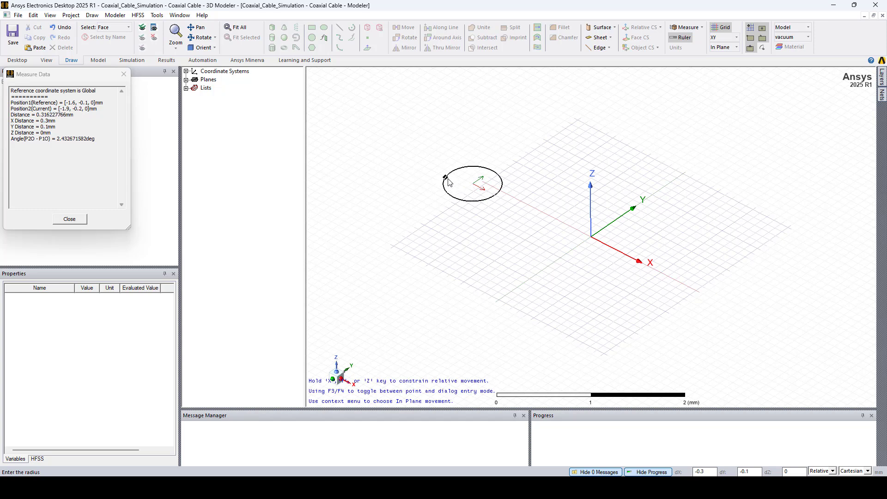
left_click(445, 175)
left_click(444, 124)
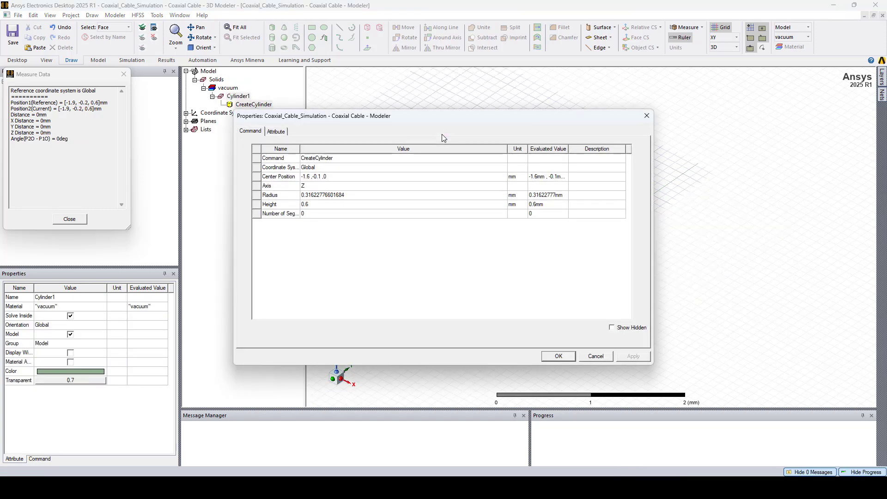
left_click(352, 178)
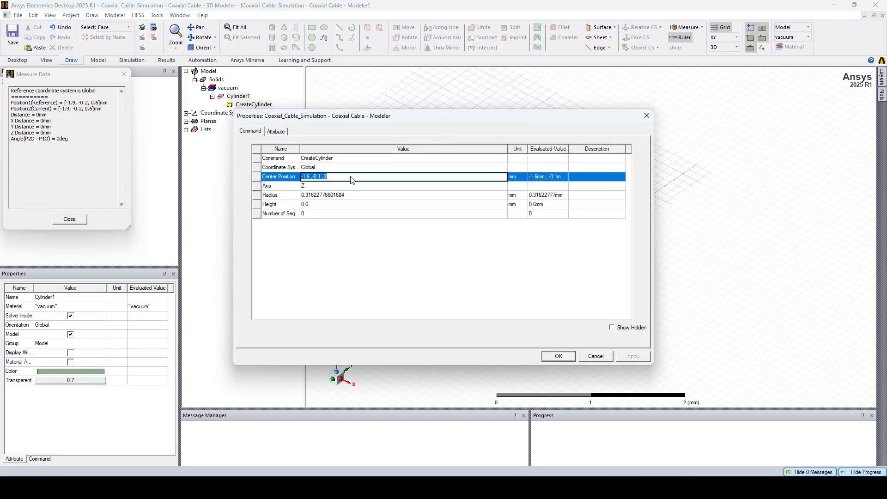
type("0 ,0 ,0")
Step: Define the cylinder's radius with a new length variable Conductor_Radius set to 1 mm
left_click(361, 196)
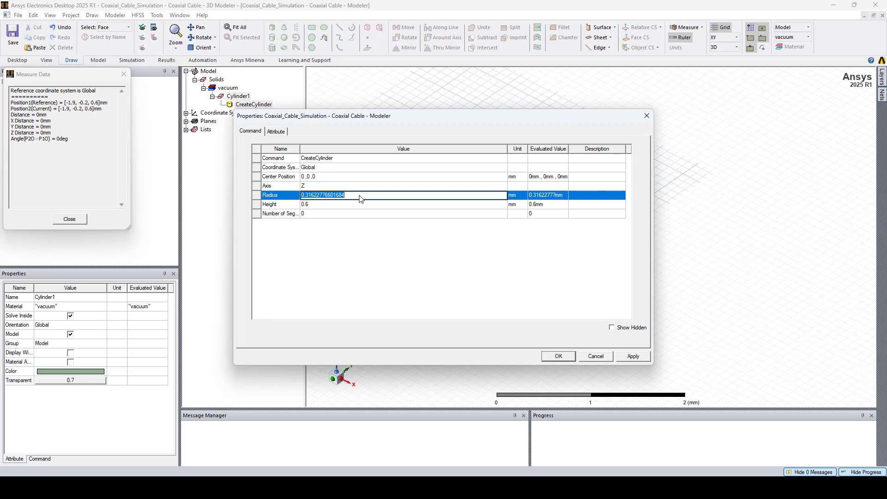
type("C")
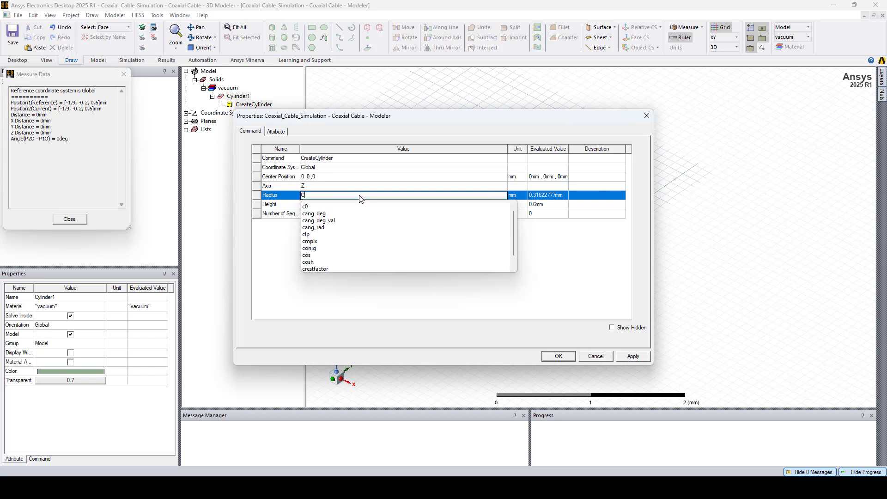
type("onductor")
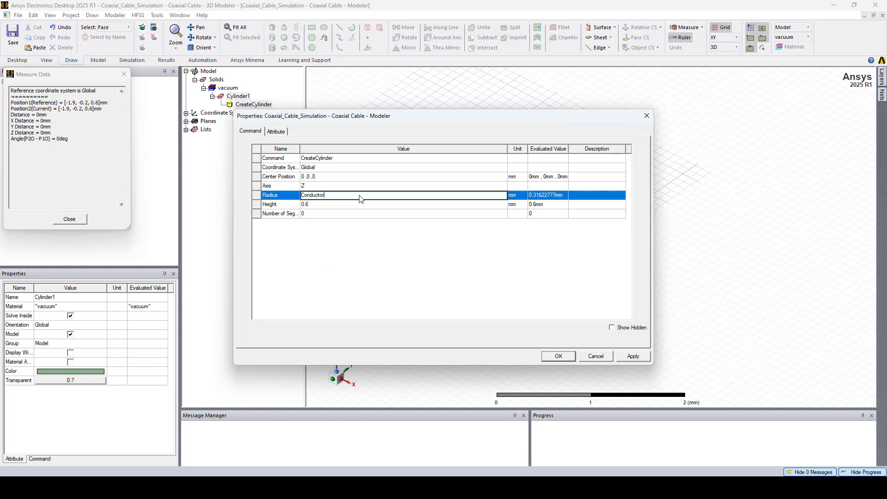
type("_Radius")
key("Return")
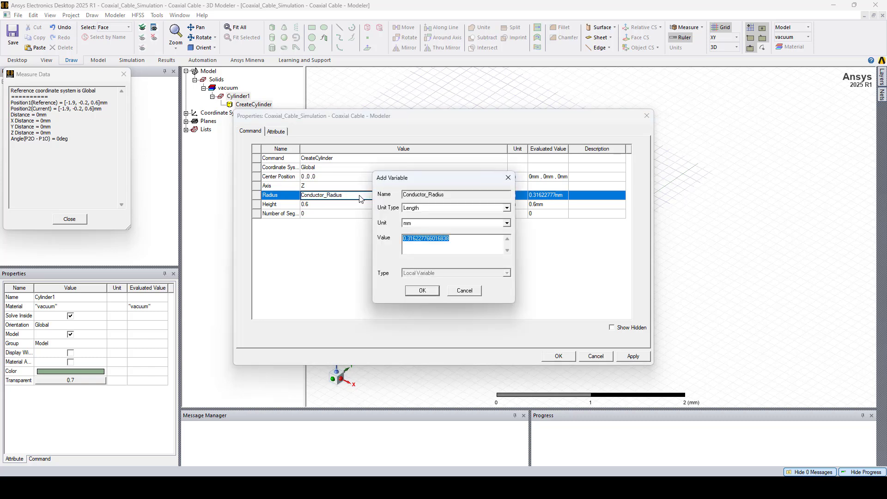
type("1")
key("Return")
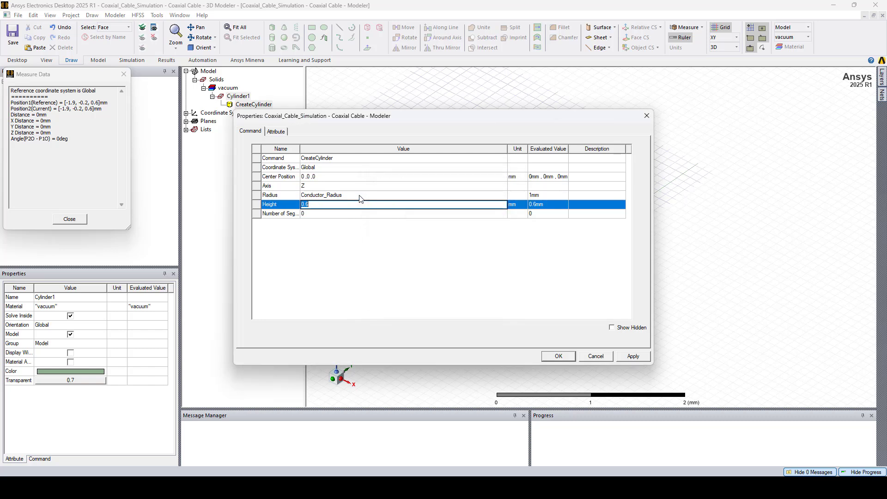
Step: Define the cylinder's height with a new length variable Conductor_Height set to 30 mm, and apply the cylinder's dimensions
type("C")
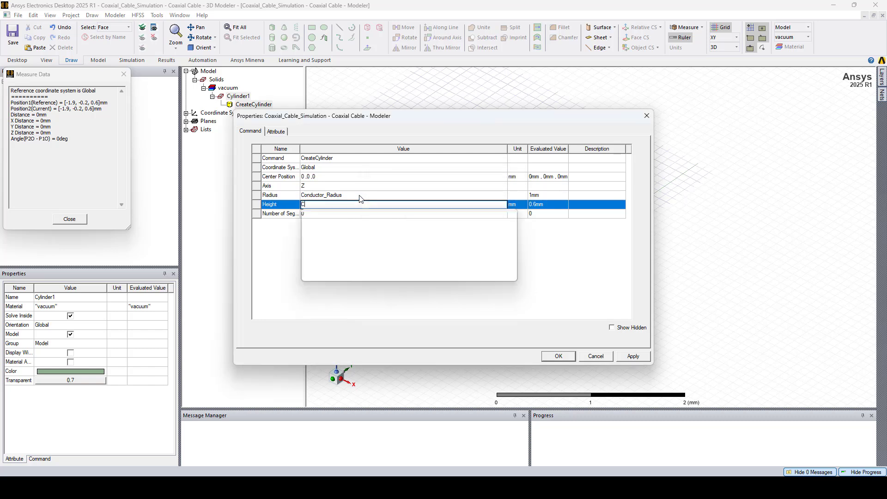
type("onductor")
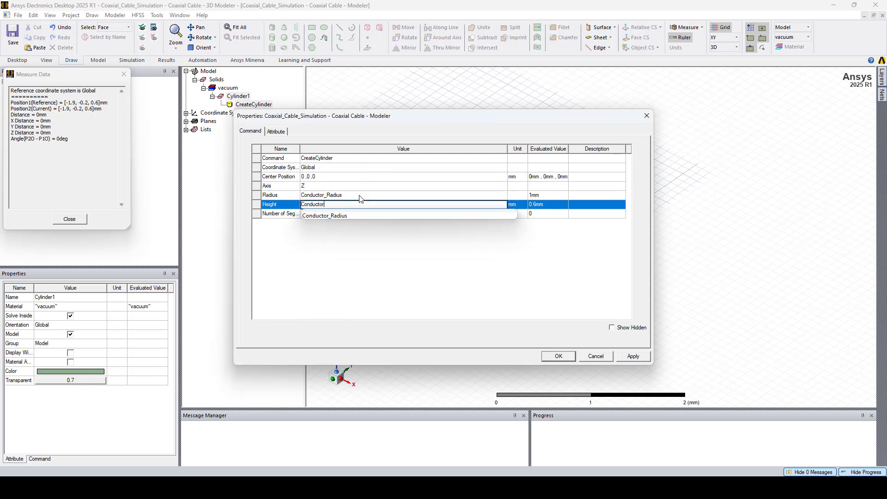
type("_Height")
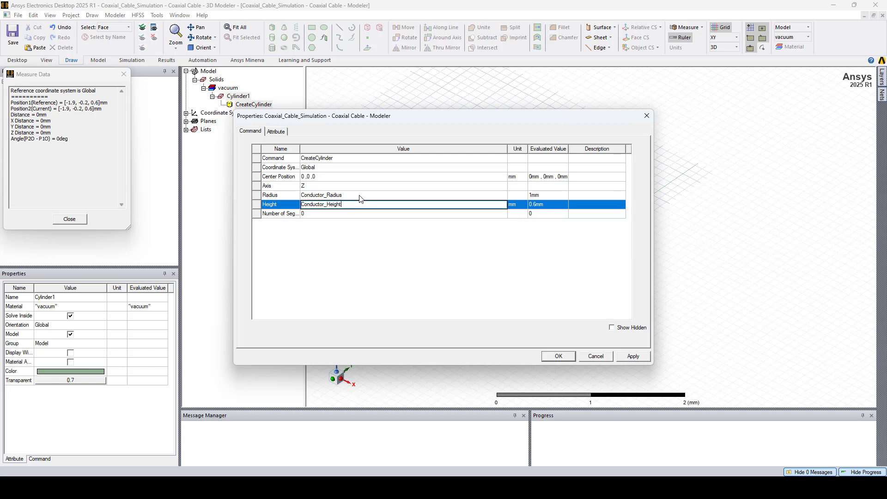
key("Return")
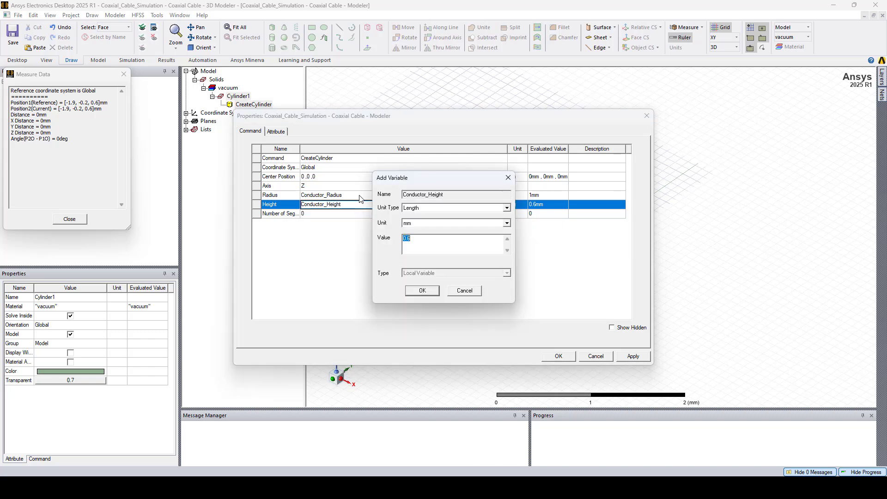
type("30")
key("Return")
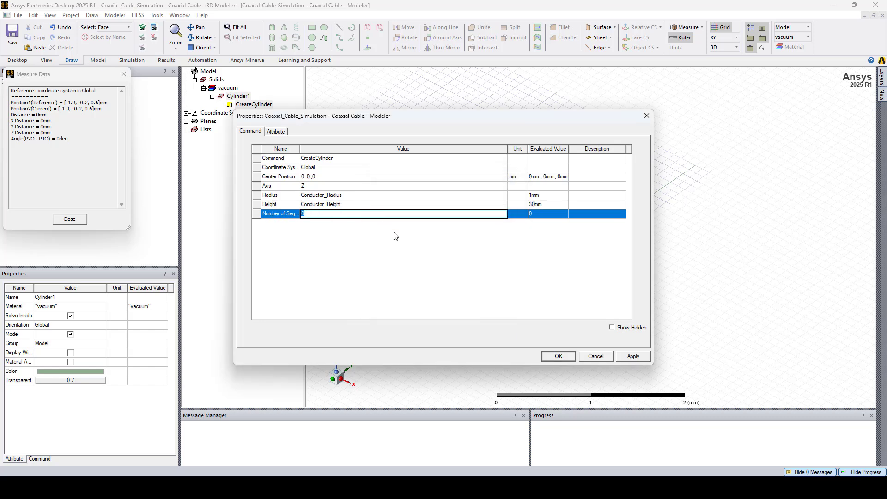
left_click(628, 357)
left_click(559, 357)
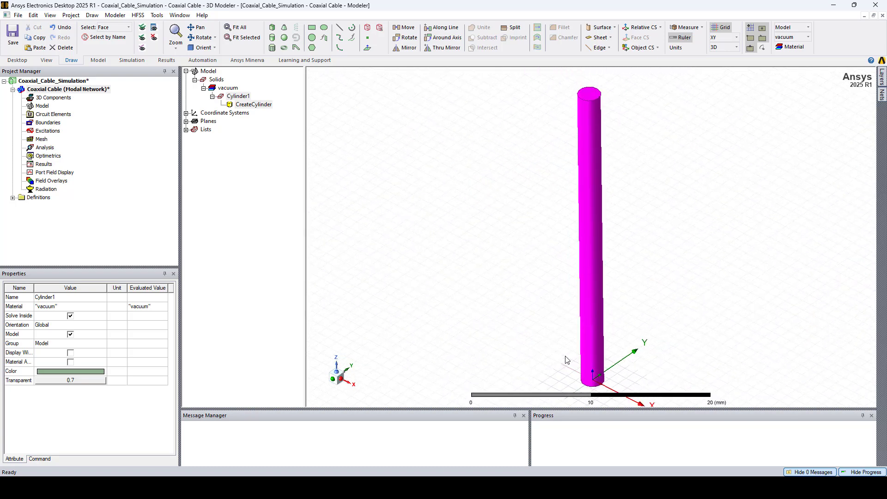
Step: Rename the conductor cylinder as Inner_Conductor in its attributes
left_click(574, 264)
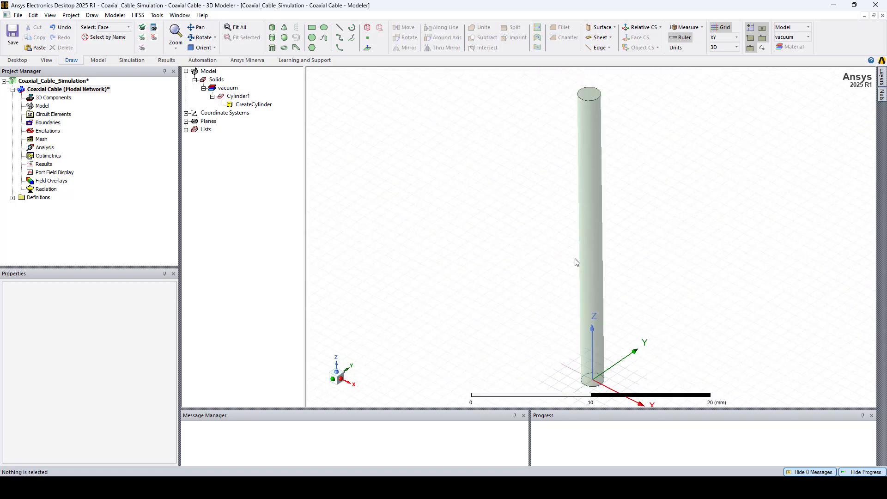
double_click(237, 96)
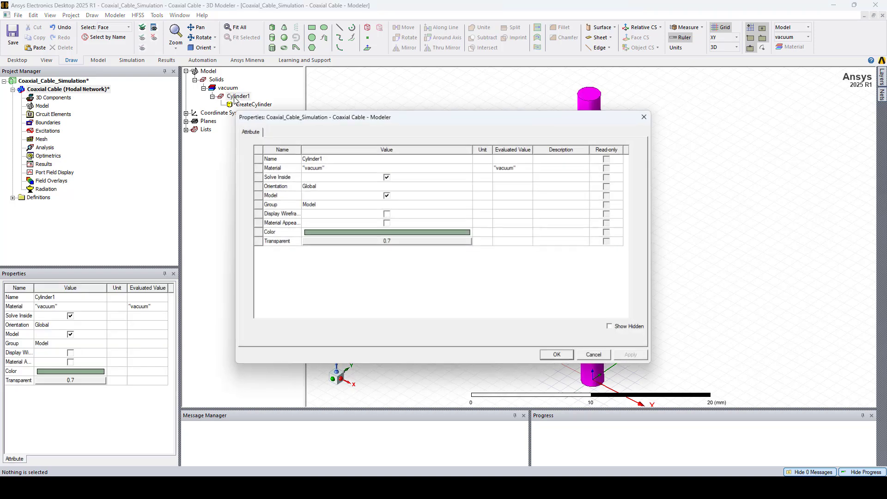
left_click(324, 159)
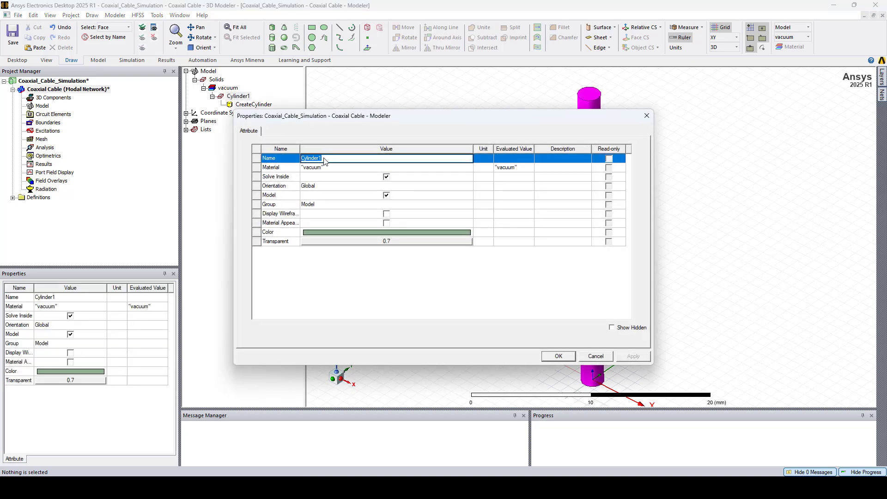
type("Inner_Conductor")
key("Return")
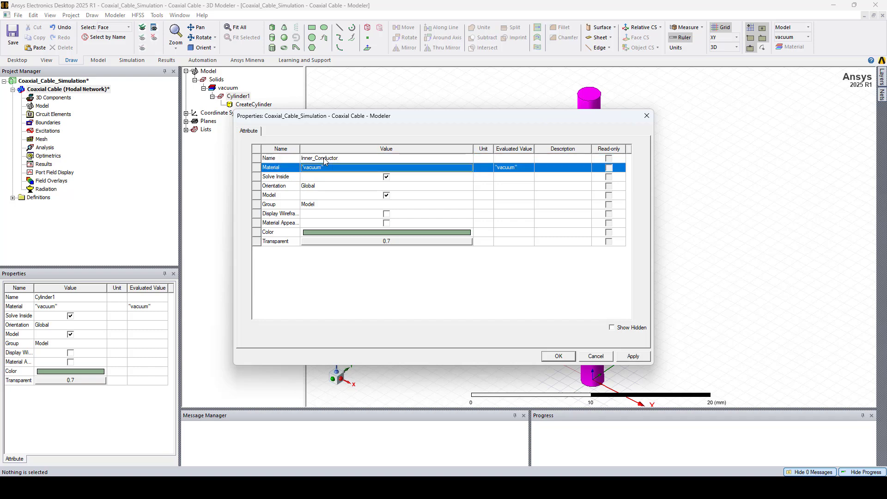
Step: Assign copper from the system materials library as the material of the Inner_Conductor cylinder
left_click(325, 167)
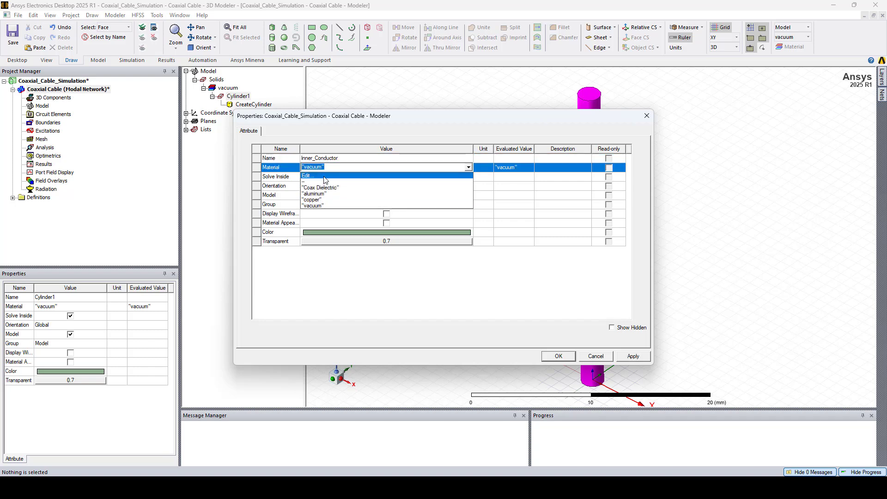
left_click(325, 176)
type("co")
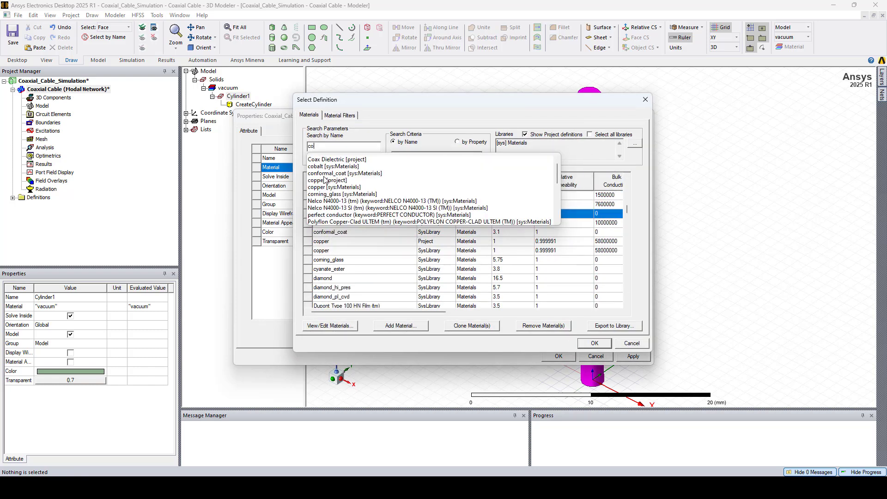
type("p")
left_click(333, 166)
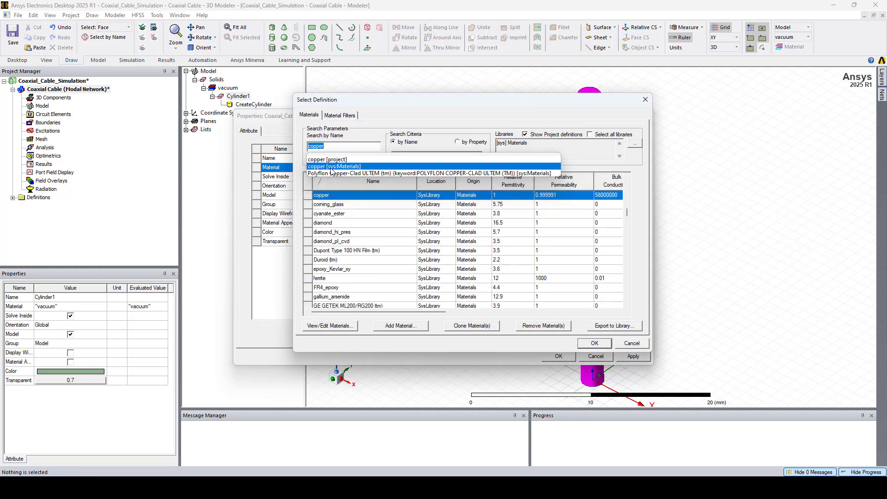
left_click(595, 344)
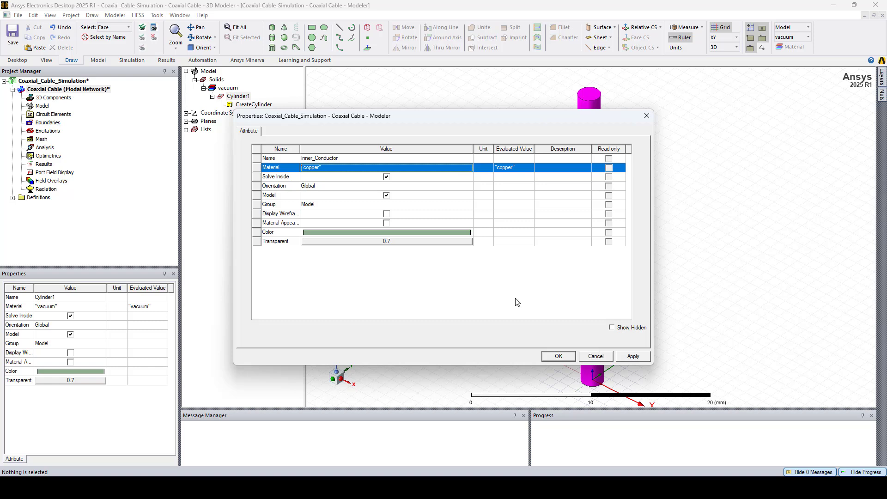
Step: Set the Inner_Conductor's display color to orange and apply its attribute changes
left_click(365, 233)
left_click(365, 233)
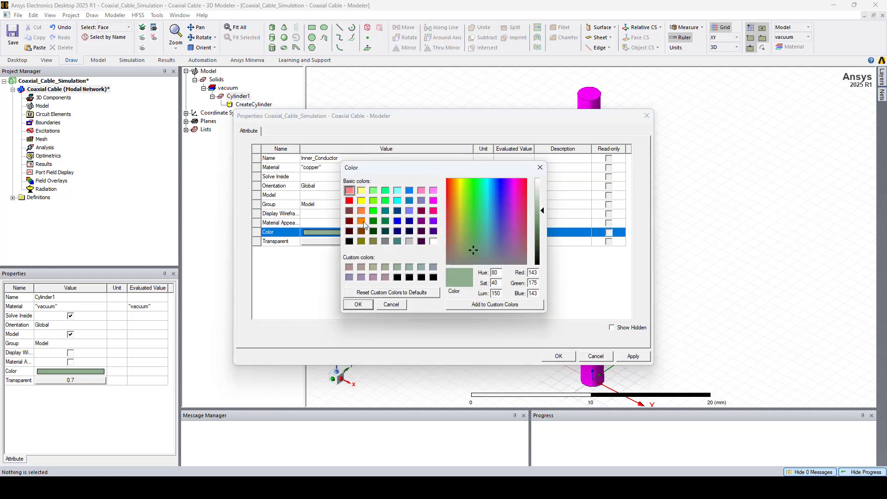
left_click(362, 221)
left_click(358, 305)
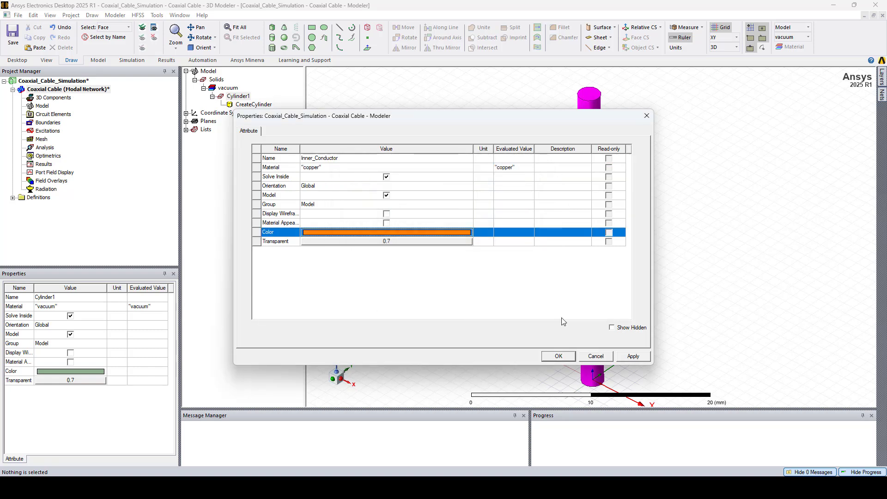
left_click(634, 356)
left_click(566, 355)
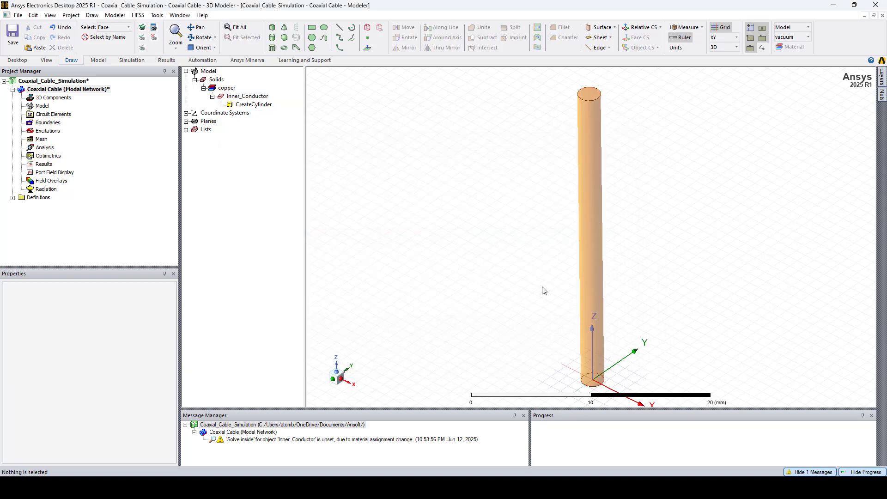
Step: Draw a second cylinder about 4.12 mm in radius and 2 mm high, and set its center position to 0,0,0
left_click(272, 38)
left_click(438, 167)
left_click(384, 150)
left_click(386, 129)
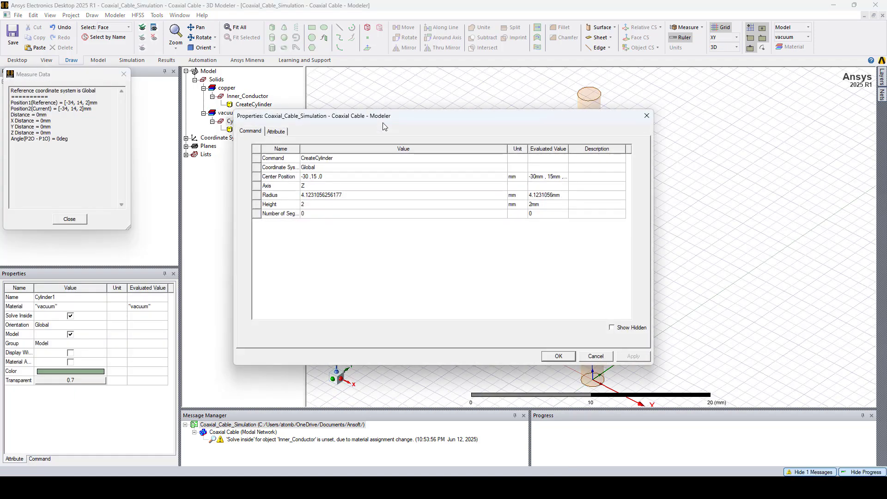
left_click(336, 180)
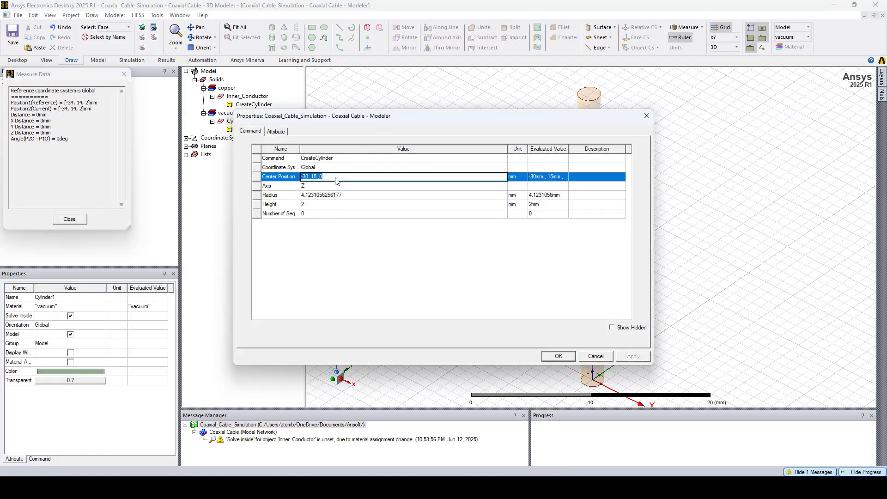
type("0,0,0")
Step: Define the second cylinder's radius with a new length variable Dielectric_Radius set to 3 mm
left_click(341, 196)
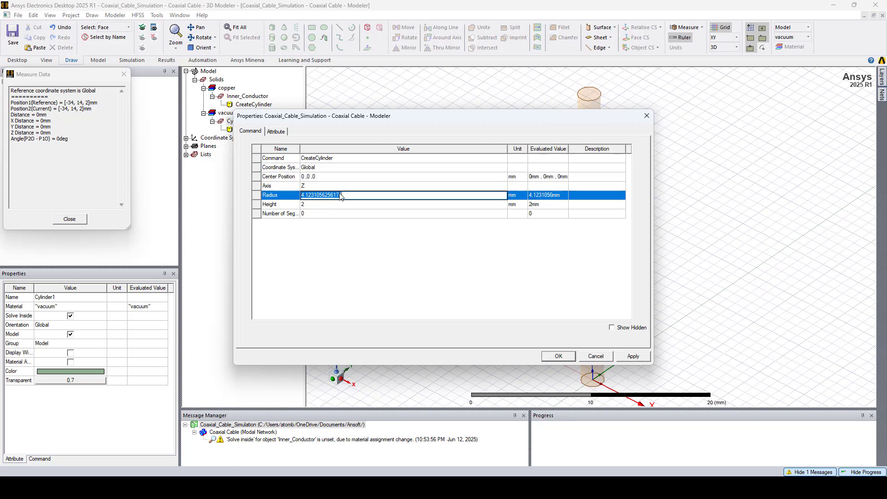
type("Dielectric_Radius")
key("Return")
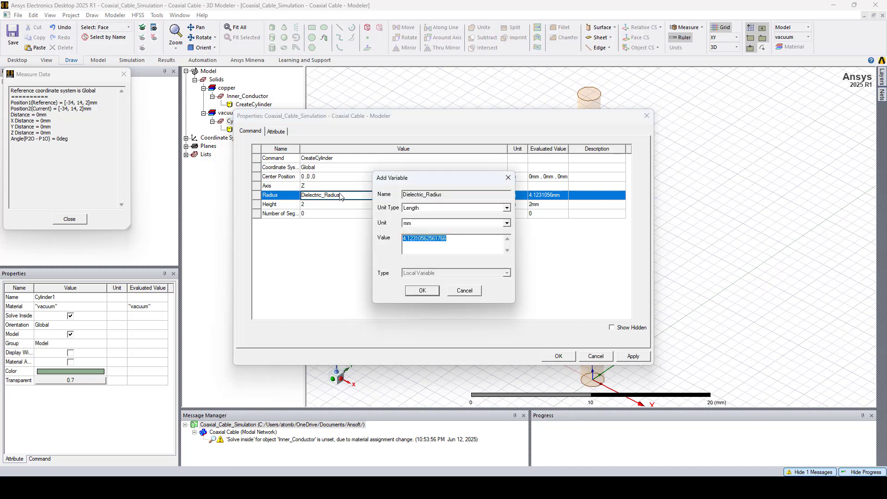
type("3")
key("Return")
Step: Define the second cylinder's height with a new length variable Dielectric_Height set to 30 mm, and apply the dimensions
type("D")
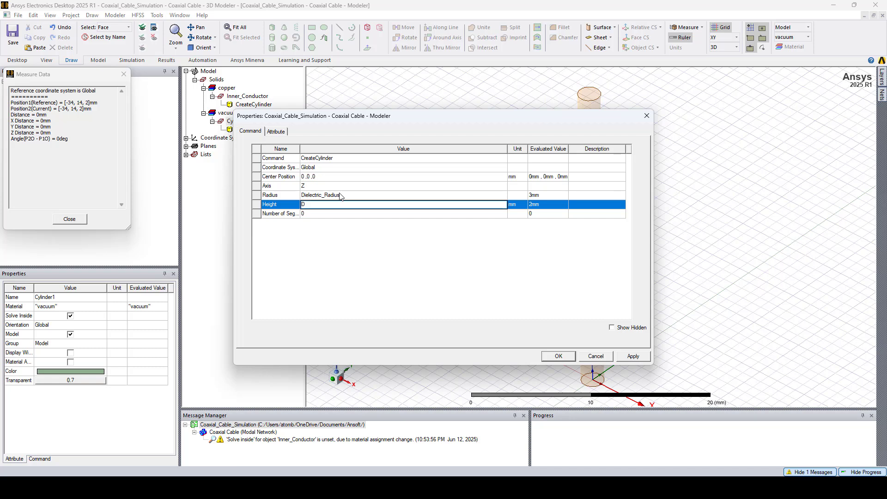
type("ielectric")
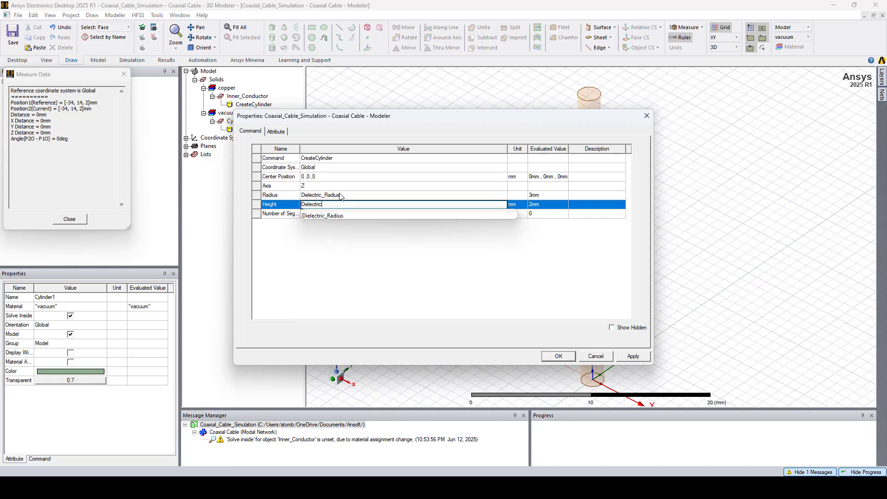
type("_Height")
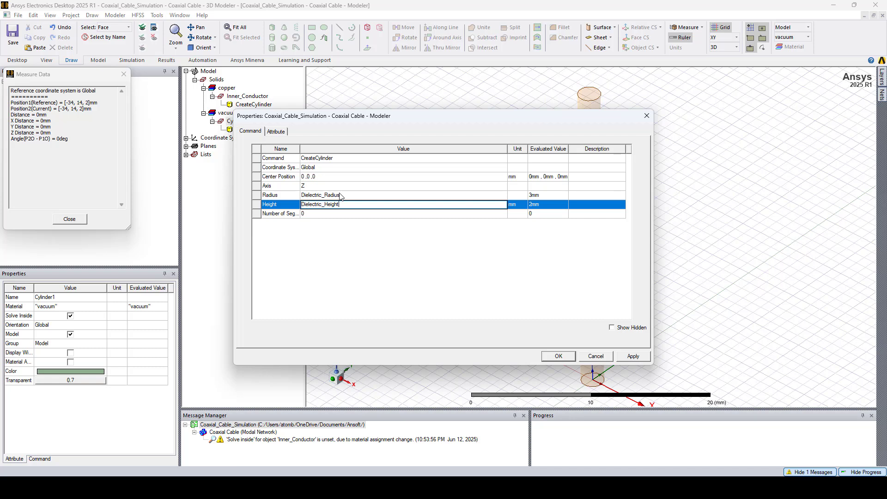
key("Return")
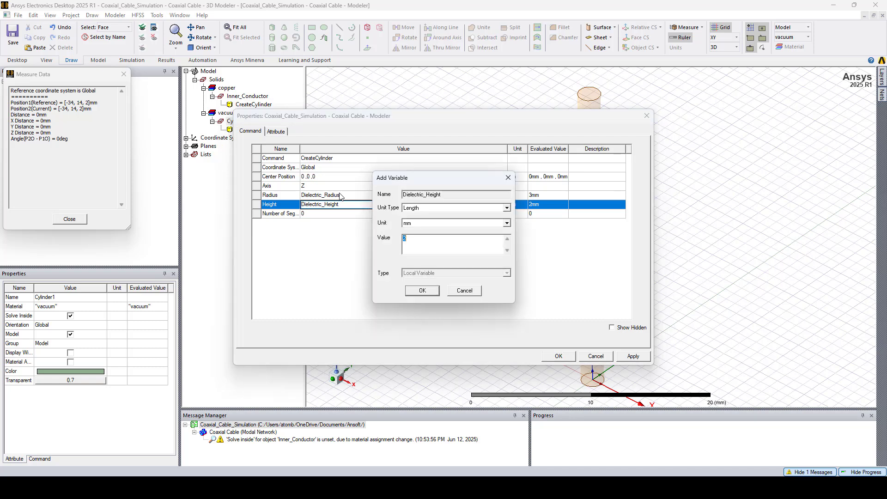
type("30")
key("Return")
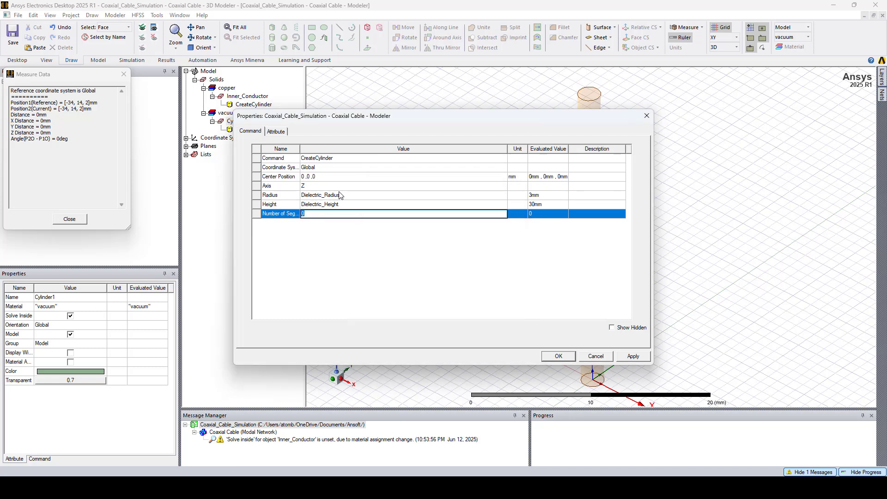
left_click(632, 357)
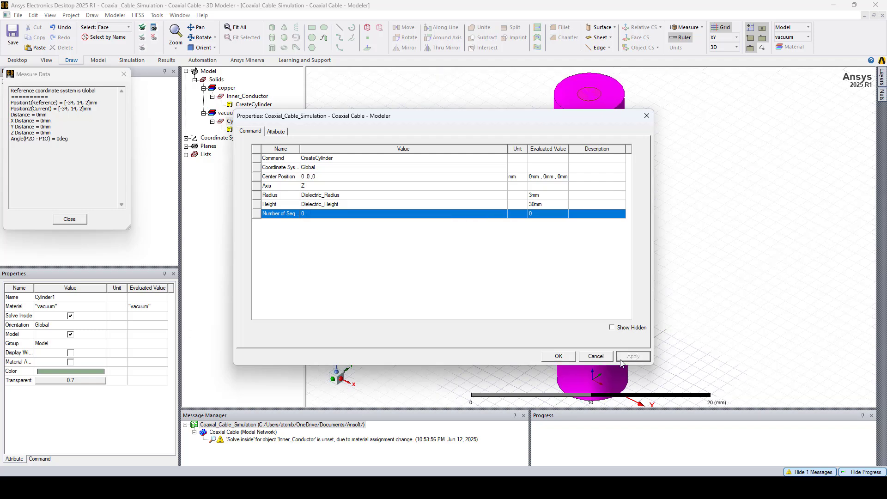
Step: Confirm the second cylinder's dimensions and rename the cylinder as Dielectric
left_click(560, 356)
left_click(493, 331)
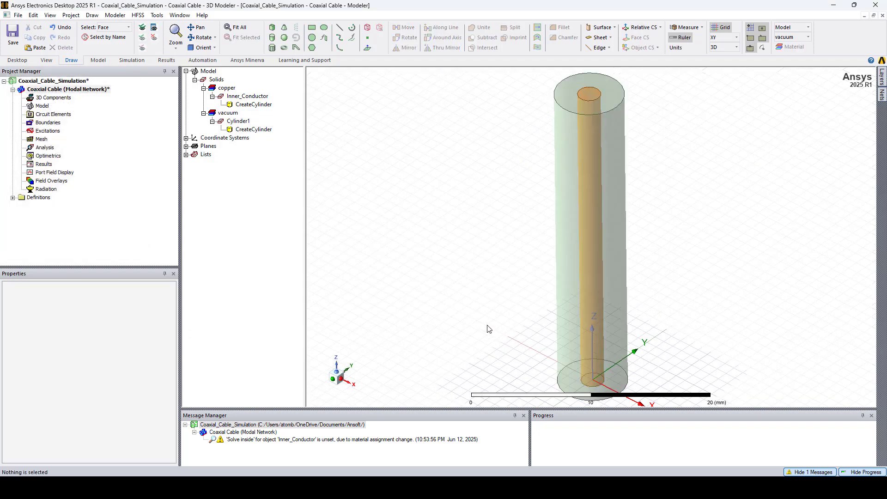
double_click(244, 122)
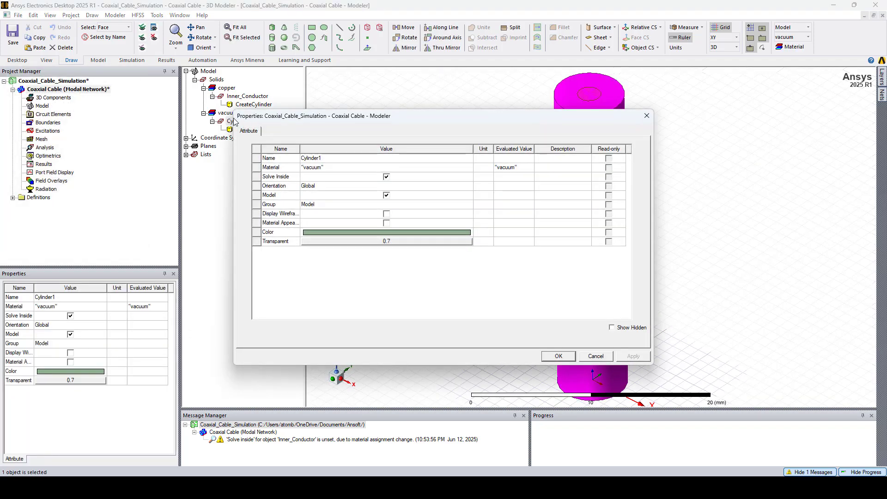
left_click(330, 158)
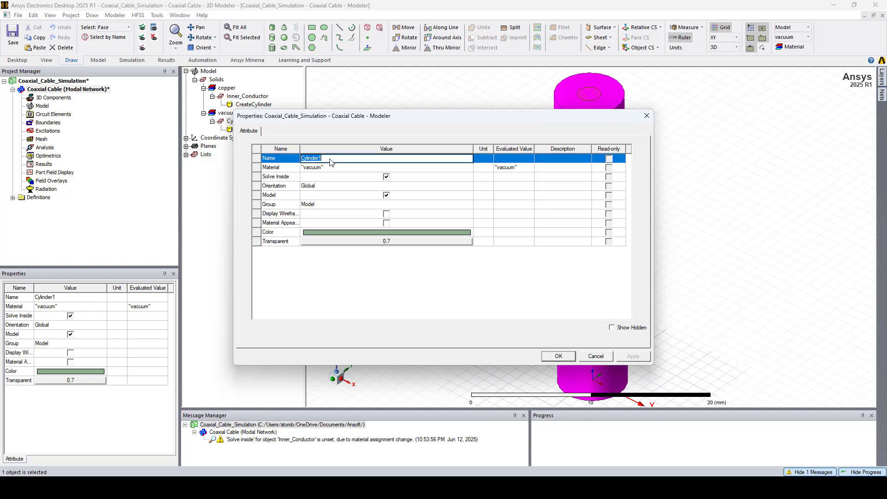
type("Dielectric")
Step: Create a new material named Coax Dielectric with relative permittivity 2.1 and dielectric loss tangent 0.00022
left_click(333, 167)
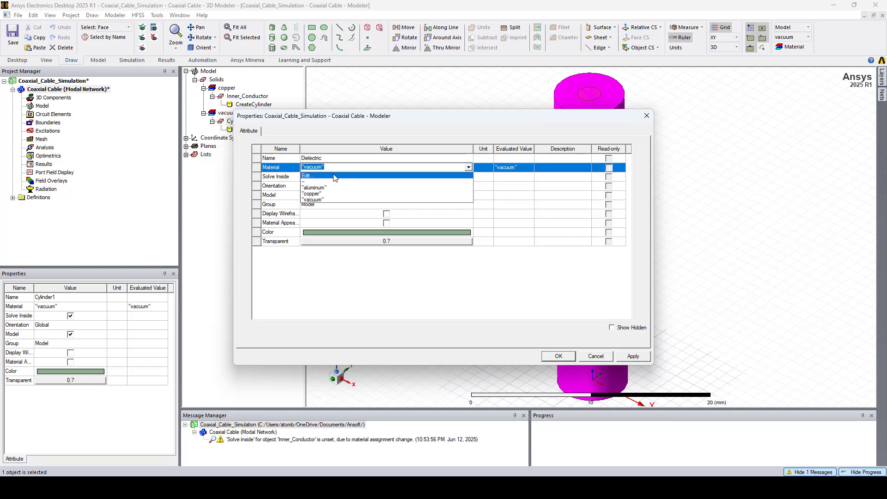
left_click(334, 175)
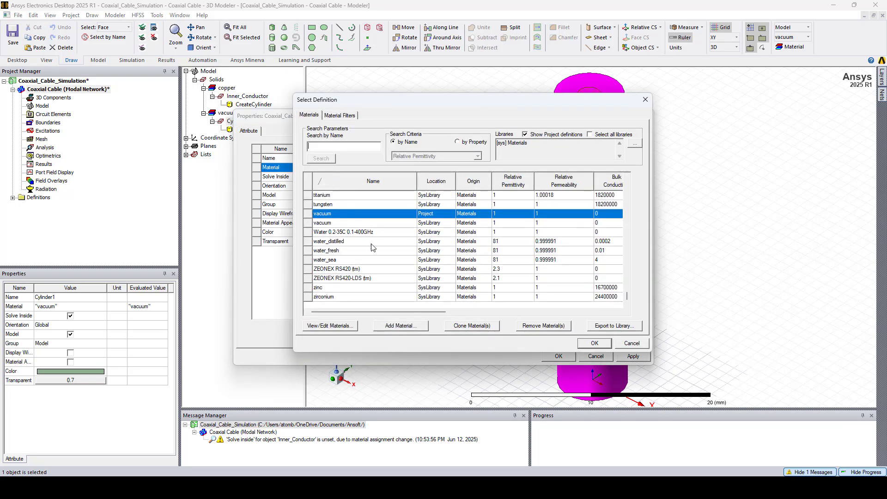
left_click(397, 324)
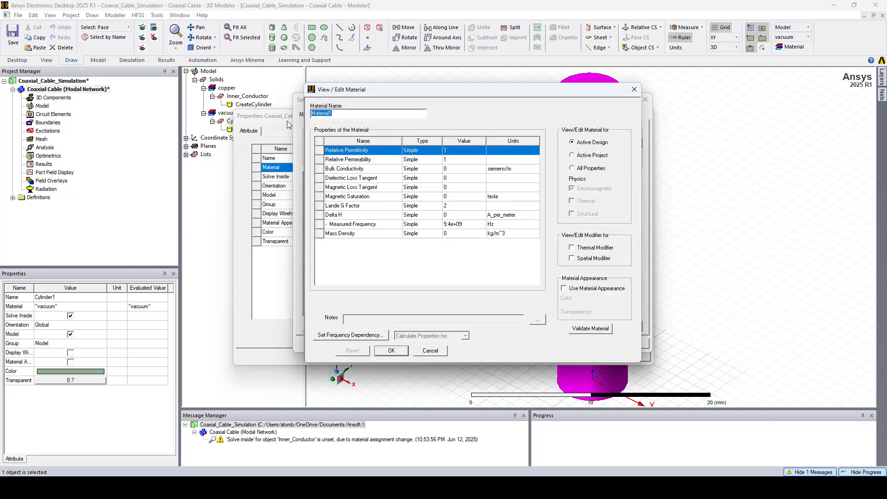
type("Coax Dielectric")
left_click(459, 152)
type("2.1")
left_click(461, 178)
type("0.00")
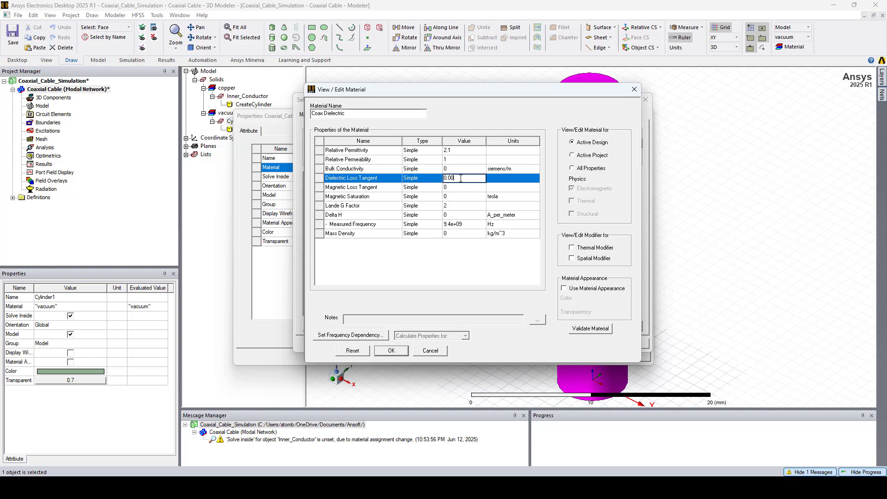
type("022")
left_click(468, 250)
left_click(392, 351)
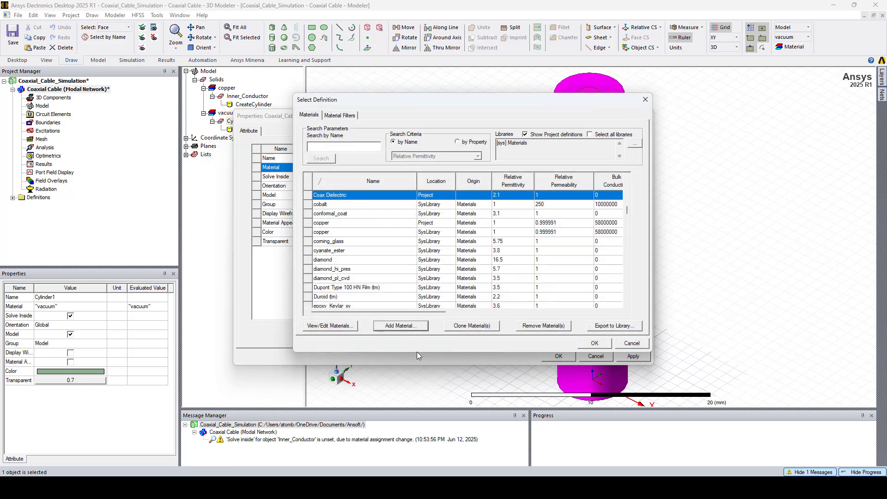
Step: Assign the Coax Dielectric material to the Dielectric cylinder and apply its attribute changes
left_click(591, 344)
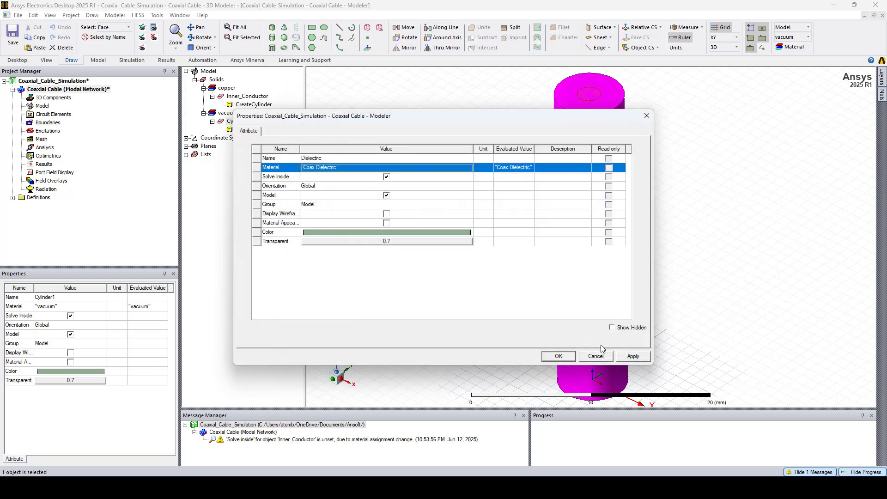
left_click(627, 359)
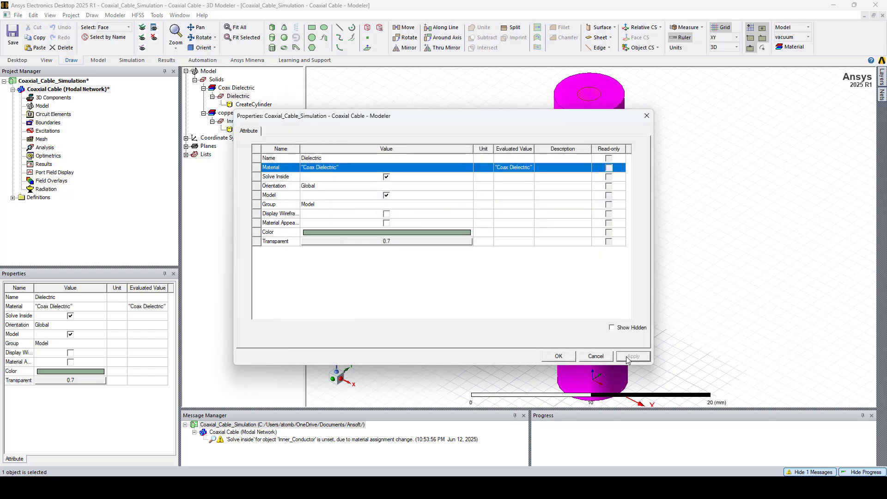
left_click(558, 356)
left_click(511, 329)
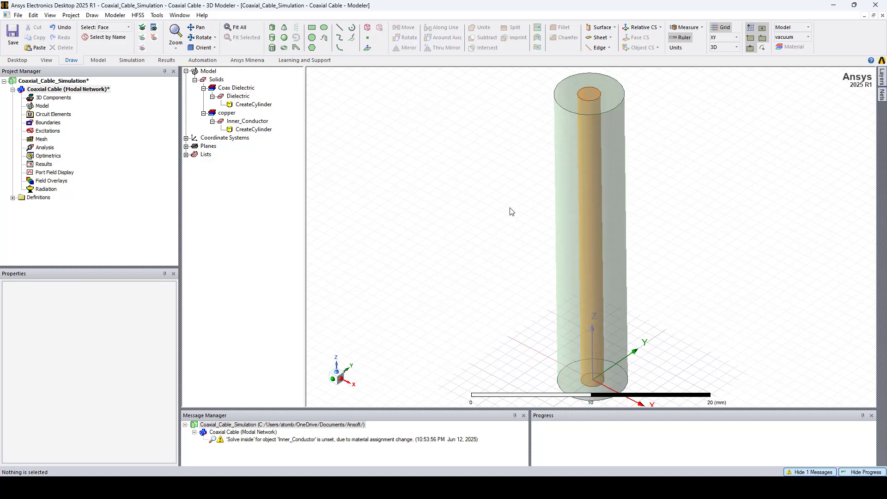
Step: Draw a third cylinder about 2.83 mm in radius and 4 mm high, and set its center position to 0,0,0
left_click(273, 39)
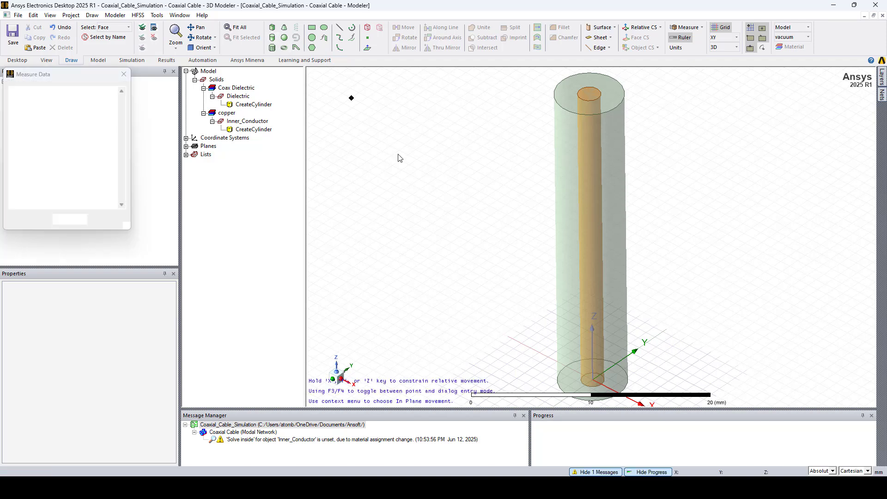
left_click(466, 224)
left_click(432, 221)
left_click(417, 176)
left_click(325, 178)
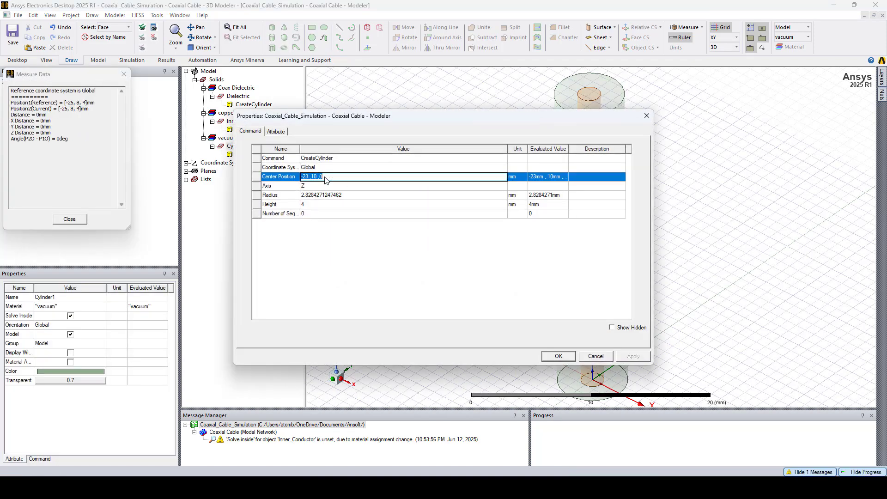
type("0,0,0")
Step: Set the third cylinder's radius to the expression Dielectric_Radius+0.1mm
left_click(360, 195)
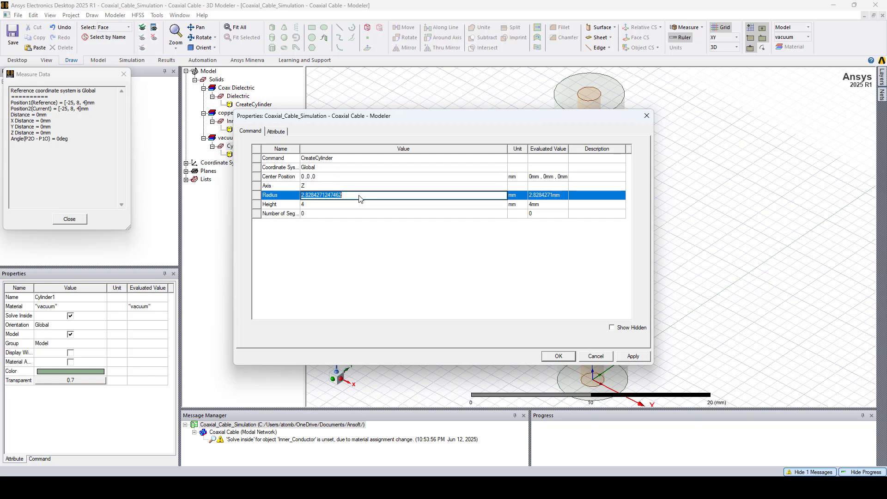
type("di")
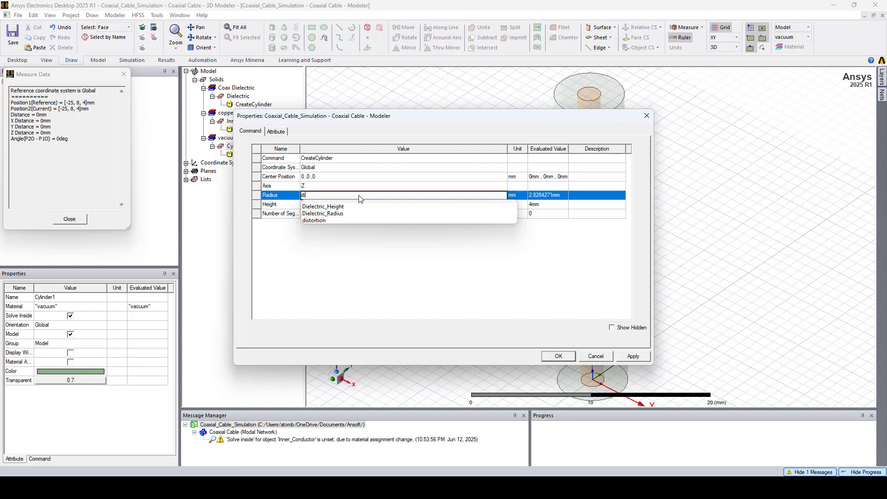
left_click(344, 216)
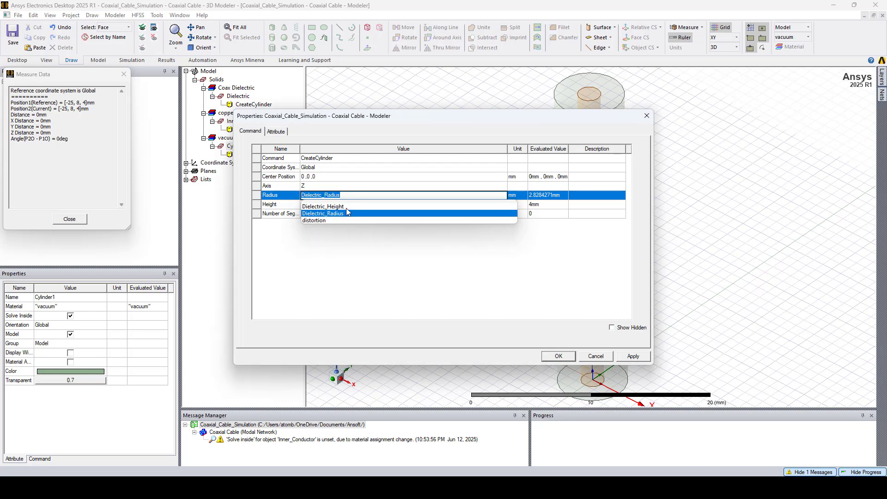
left_click(345, 195)
type("+0.")
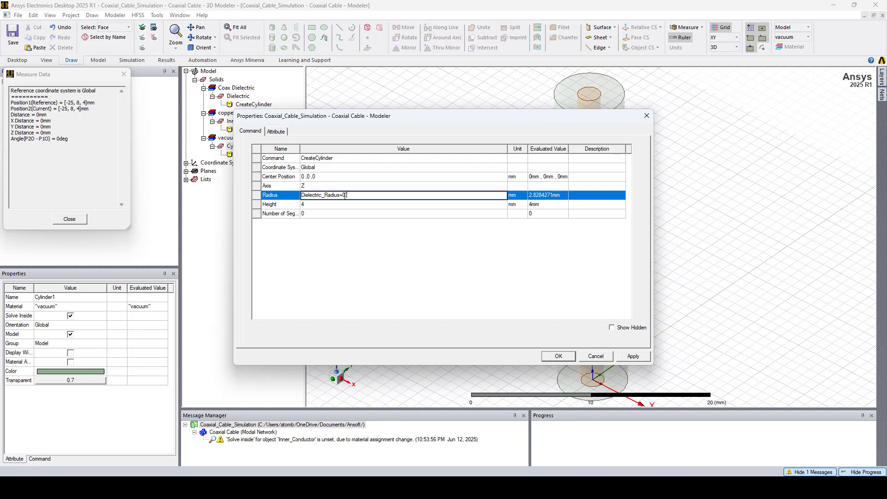
type("1mm")
key("Tab")
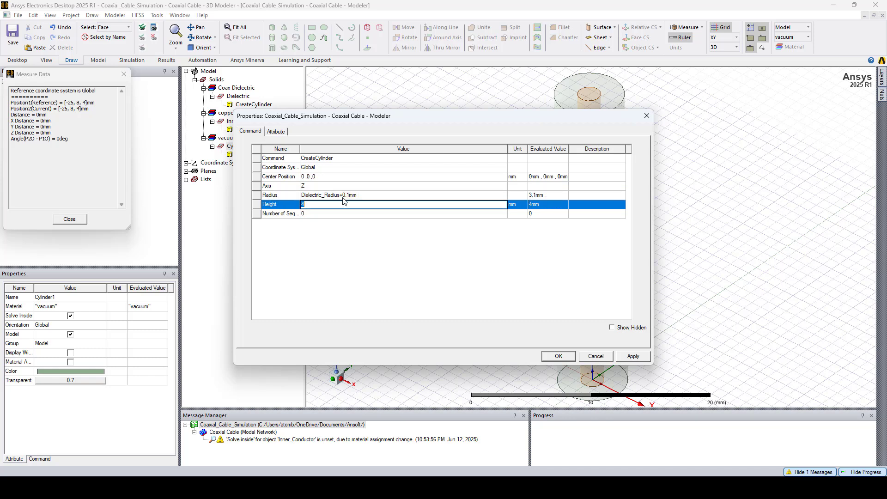
Step: Set the third cylinder's height to the variable Dielectric_Height and apply the dimensions
type("did")
key("BackSpace")
type("e")
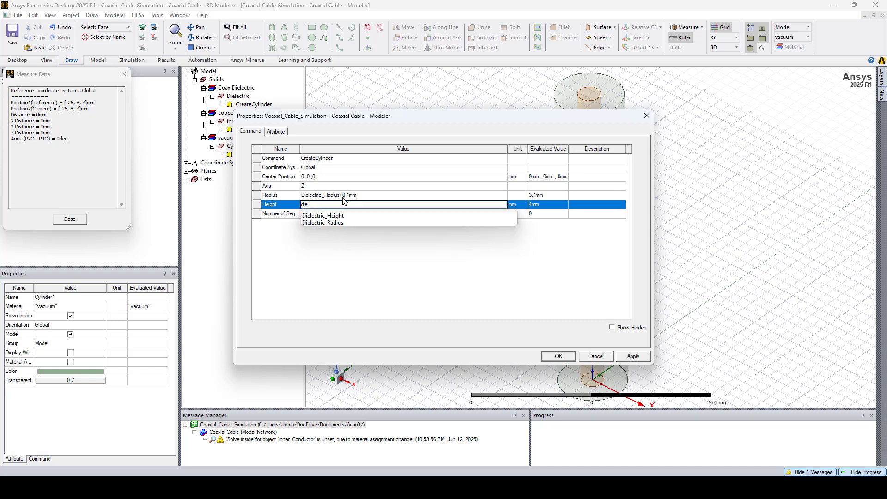
left_click(347, 216)
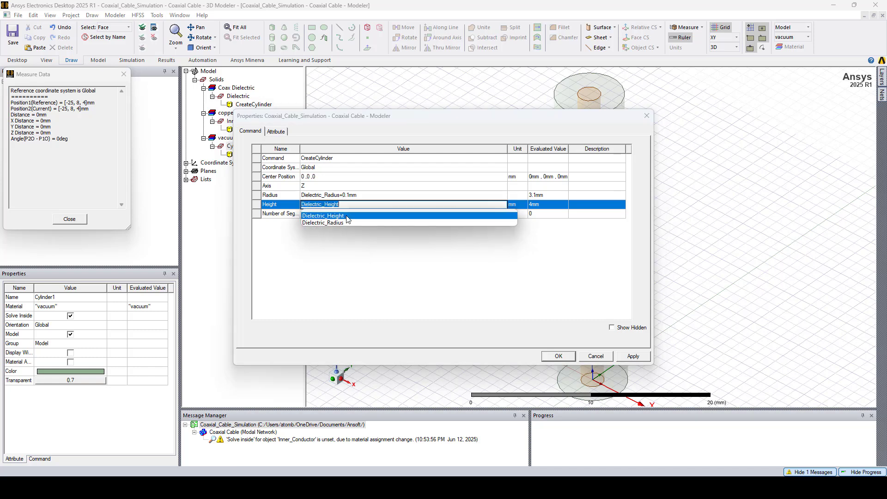
left_click(388, 255)
left_click(640, 359)
left_click(571, 357)
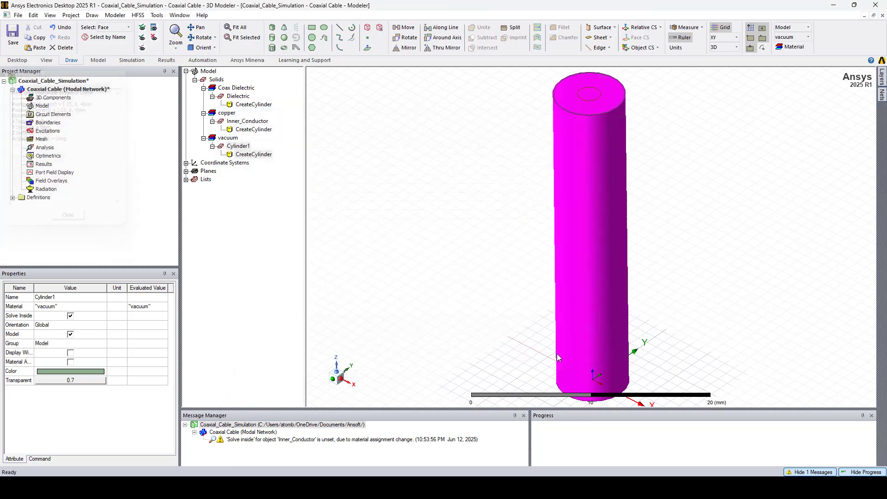
Step: Subtract the Dielectric cylinder from the third cylinder, cloning the tool object before the operation
left_click(237, 147)
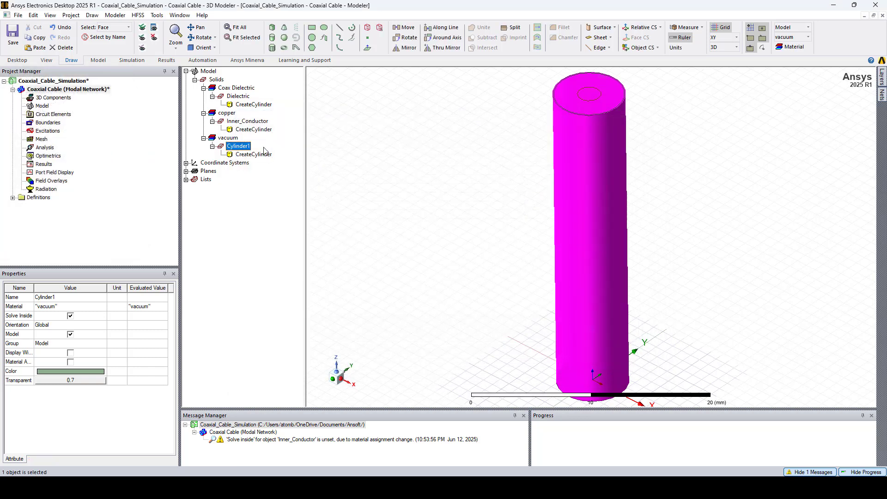
left_click(239, 96, "ctrl")
left_click(483, 38)
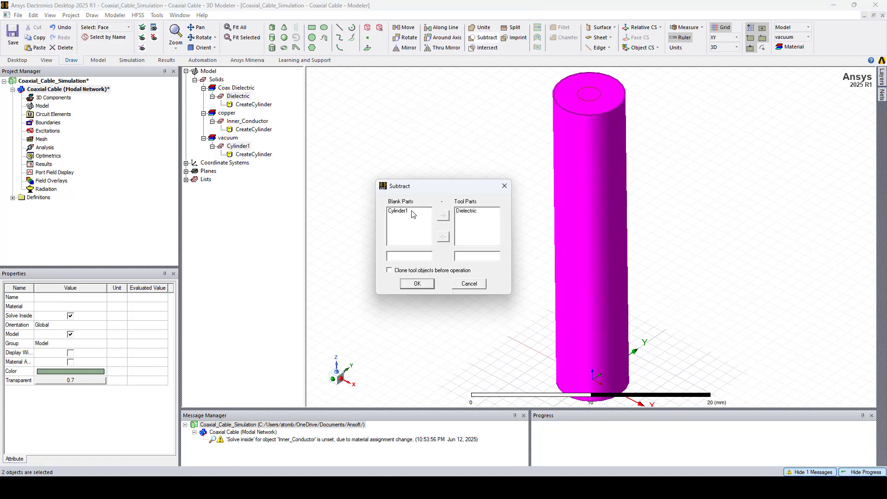
left_click(400, 271)
left_click(415, 285)
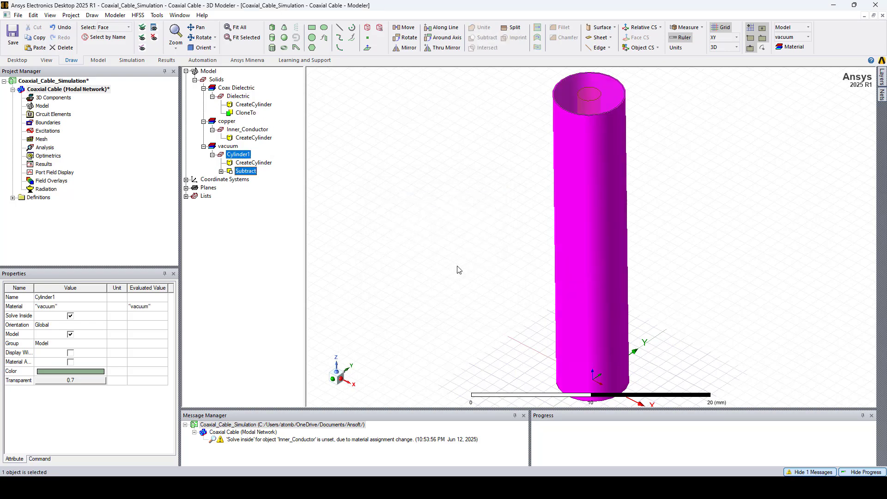
left_click_drag(531, 277, 574, 226, "alt")
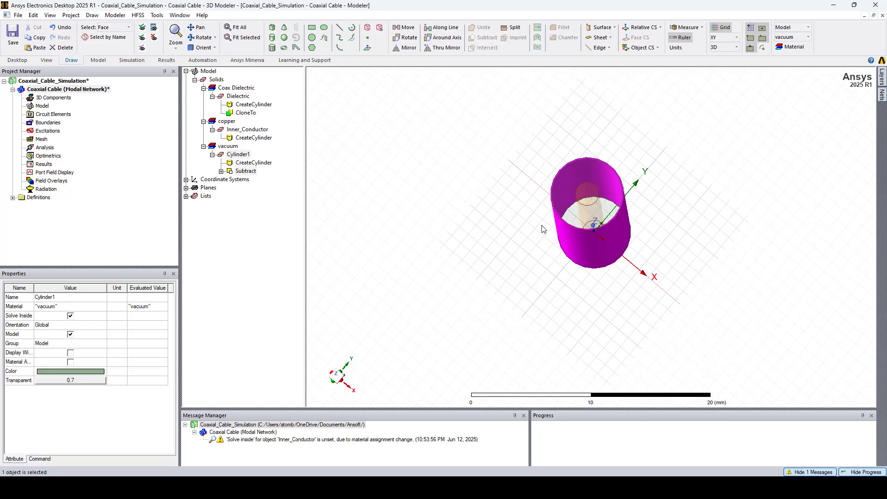
left_click(410, 186)
Step: Rename the hollowed cylinder as Outer_Conductor and assign it the aluminum material from the system library
double_click(236, 156)
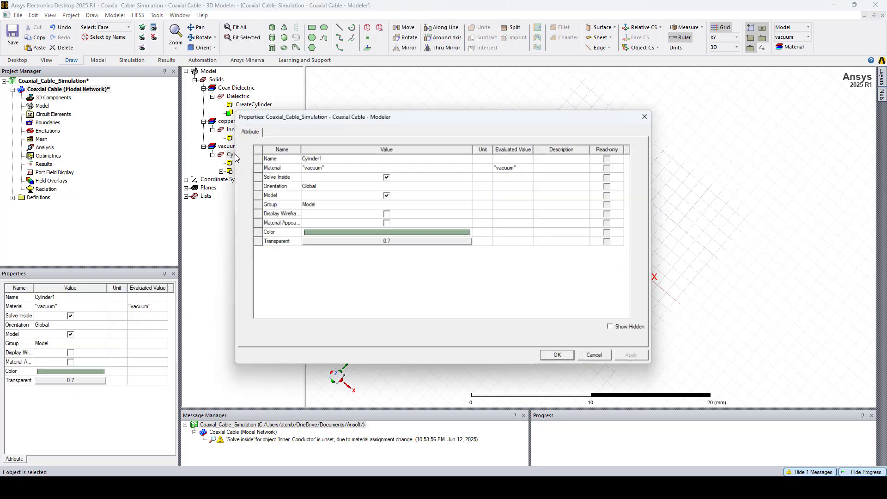
left_click(328, 160)
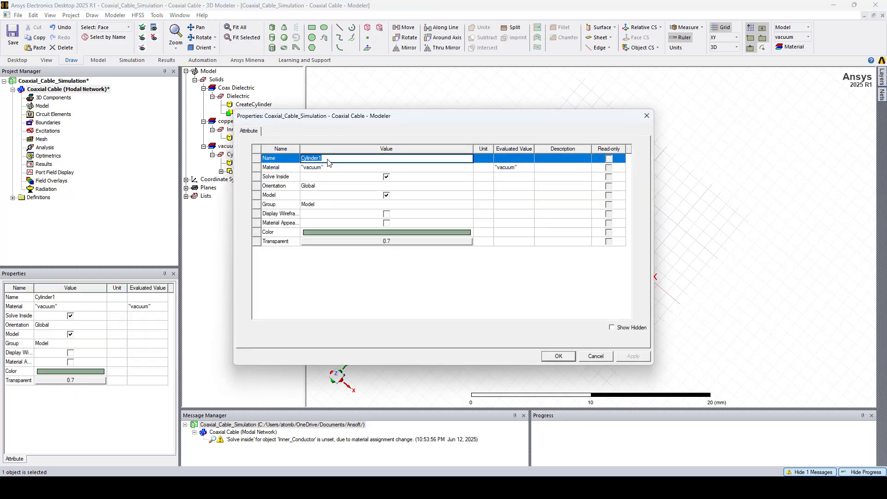
type("Outer_Conductor")
left_click(321, 167)
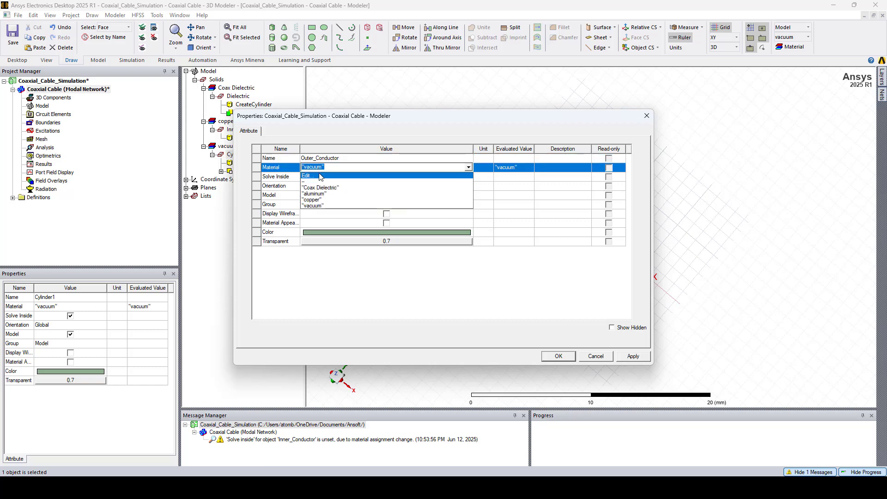
left_click(320, 176)
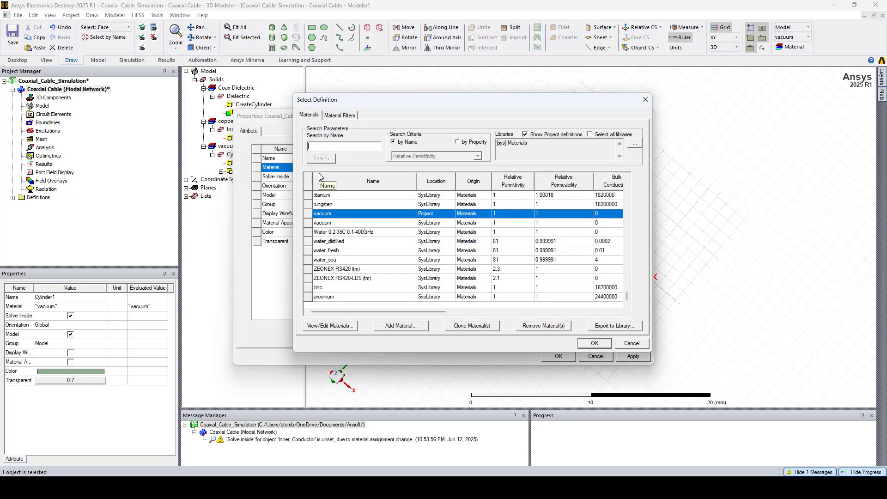
type("alum")
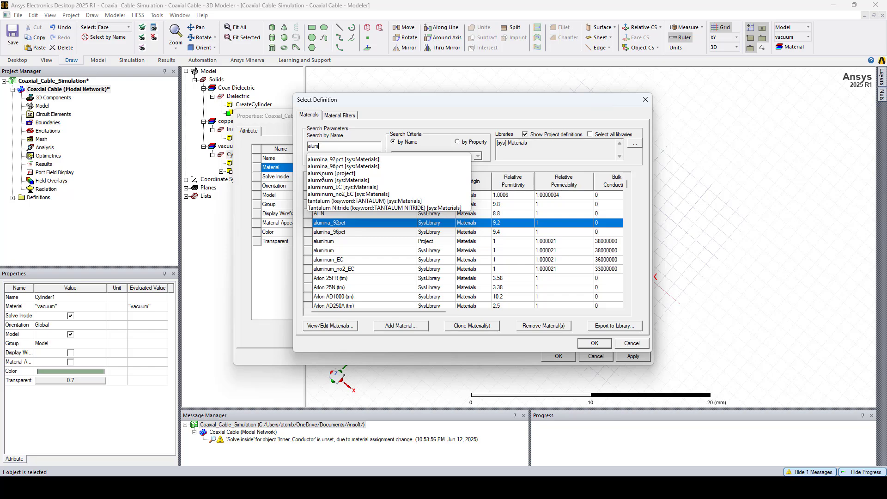
left_click(329, 181)
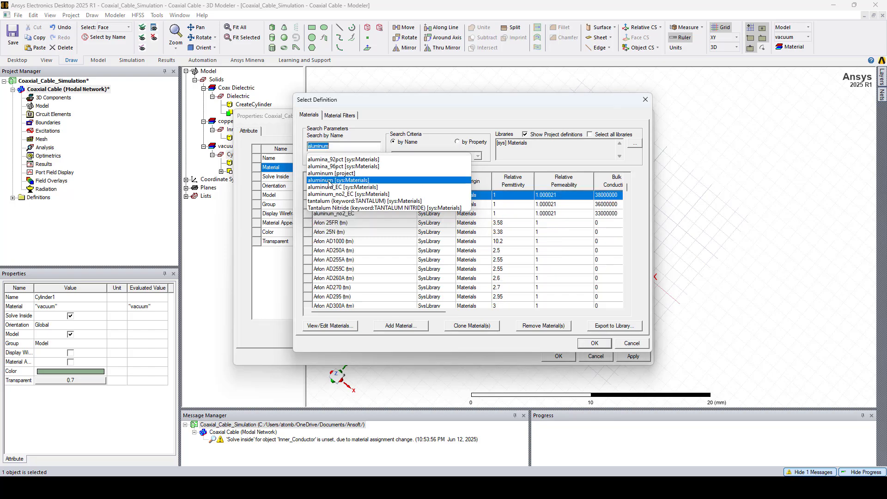
left_click(594, 344)
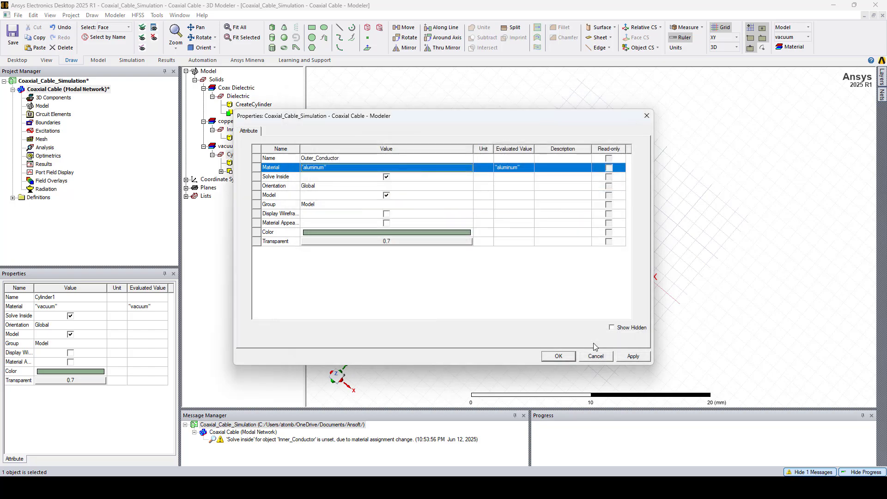
Step: Set the Outer_Conductor's display color to light gray and apply its attribute changes
left_click(414, 232)
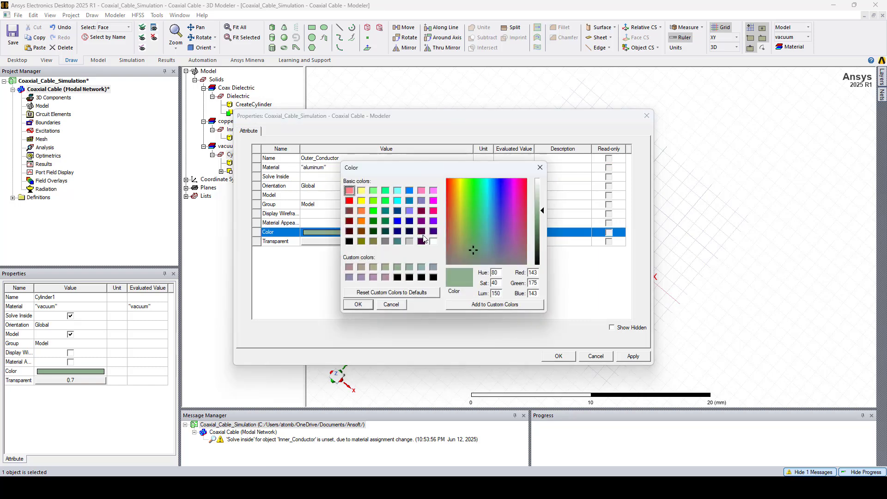
left_click(409, 242)
left_click(358, 305)
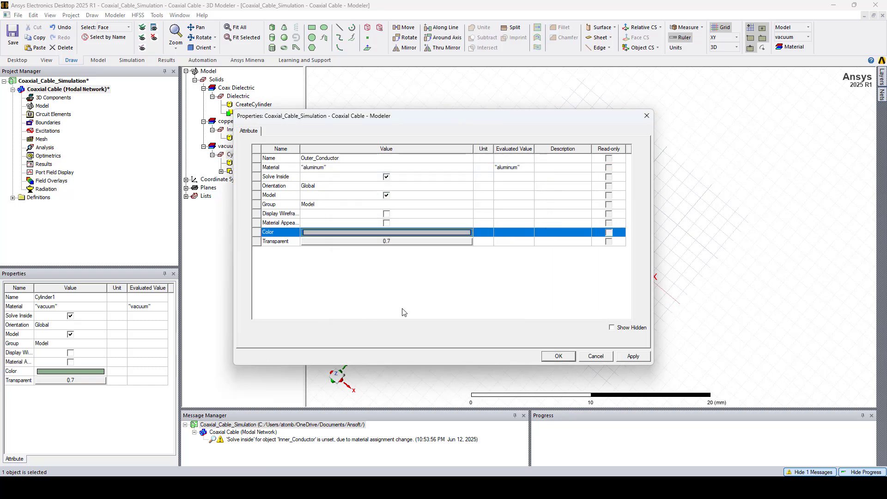
left_click(628, 356)
left_click(556, 357)
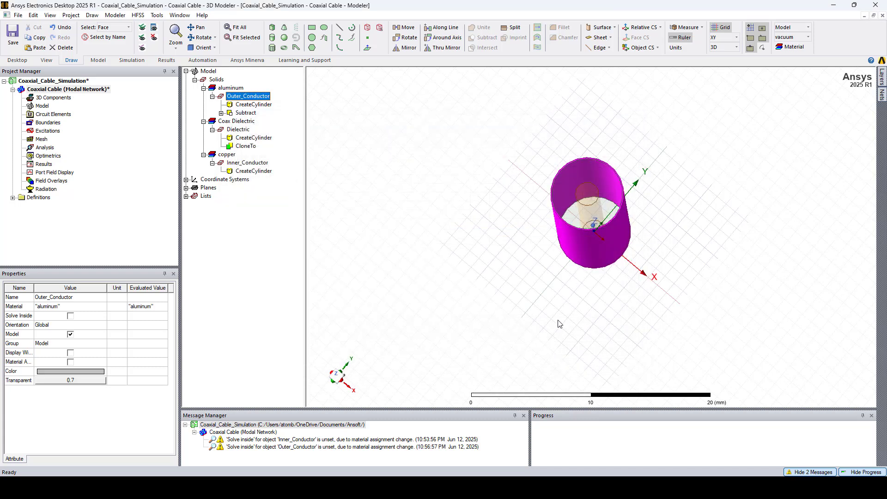
Step: Check which selection mode is active in the modeler
middle_click_drag(577, 281, 579, 240)
left_click(517, 289)
middle_click_drag(519, 292, 551, 307)
key("ctrl+d")
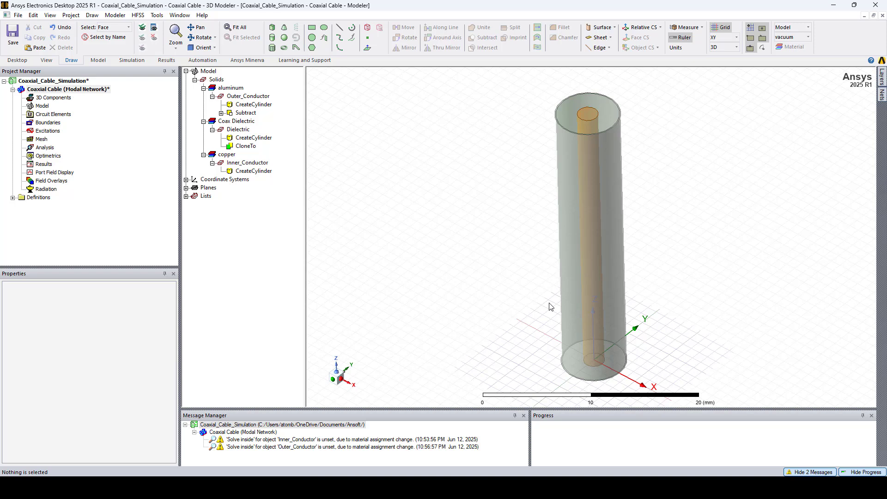
right_click(539, 172)
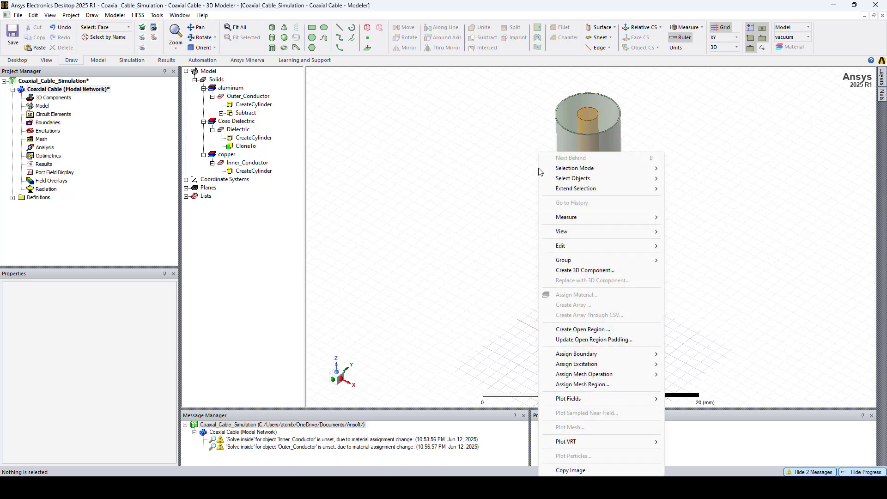
mouse_move(592, 168)
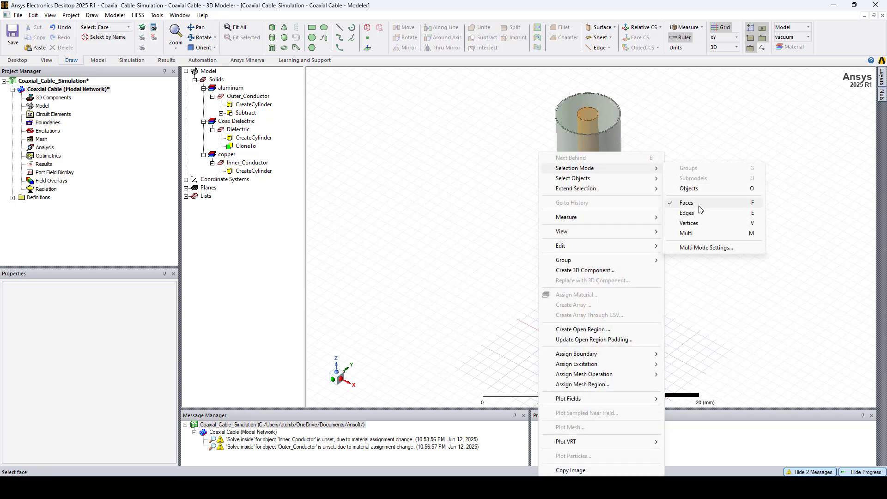
left_click(680, 144)
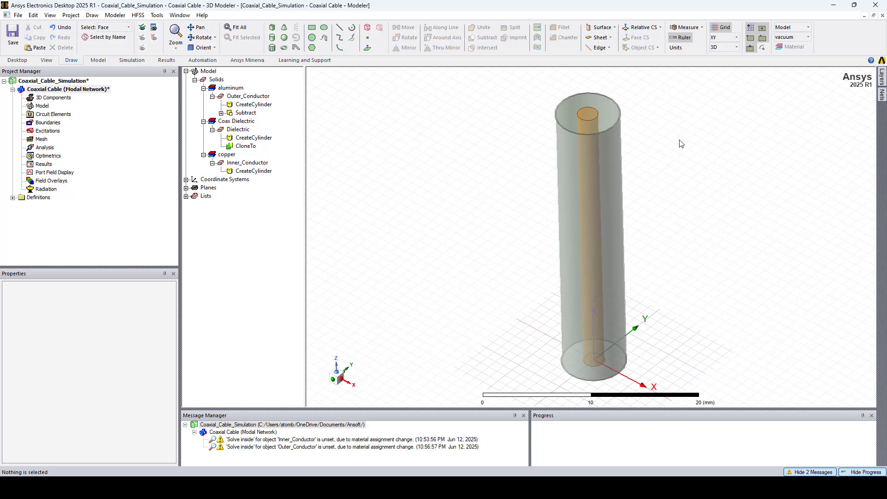
Step: Start a wave port excitation on the Dielectric's end face at z = 30 mm
left_click(572, 118)
scroll(575, 121, "up", 3)
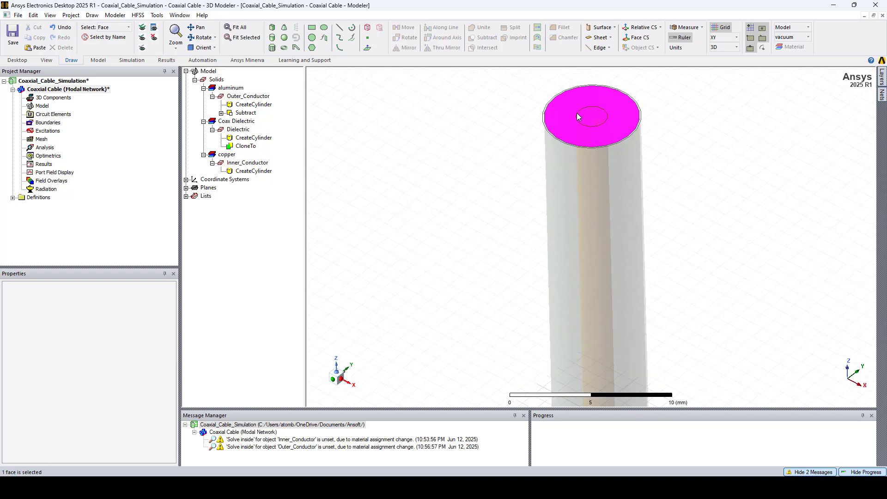
right_click(577, 117)
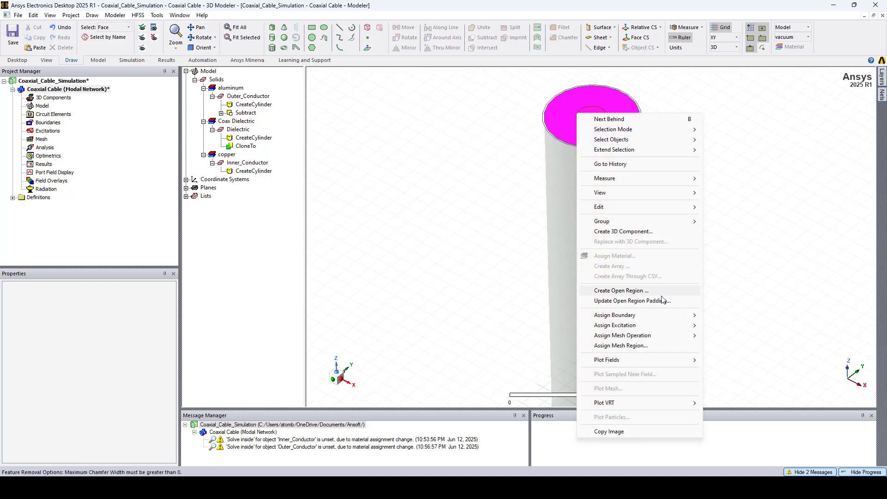
mouse_move(686, 328)
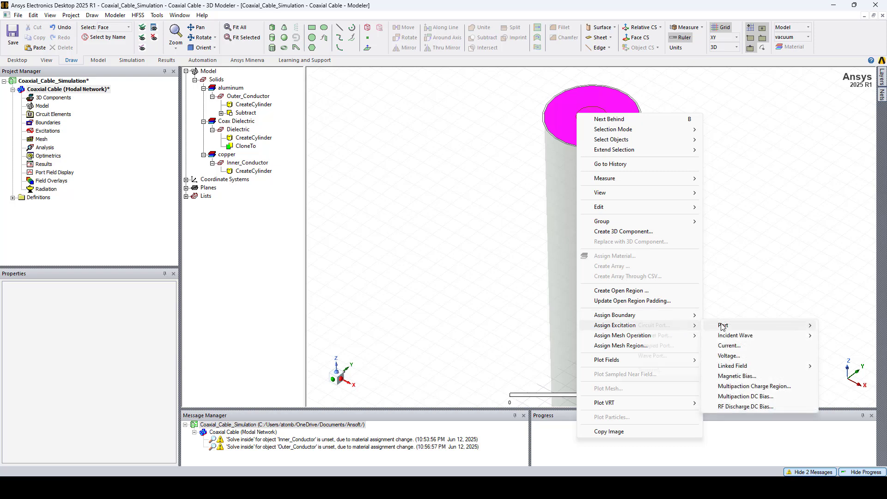
mouse_move(721, 326)
left_click(653, 356)
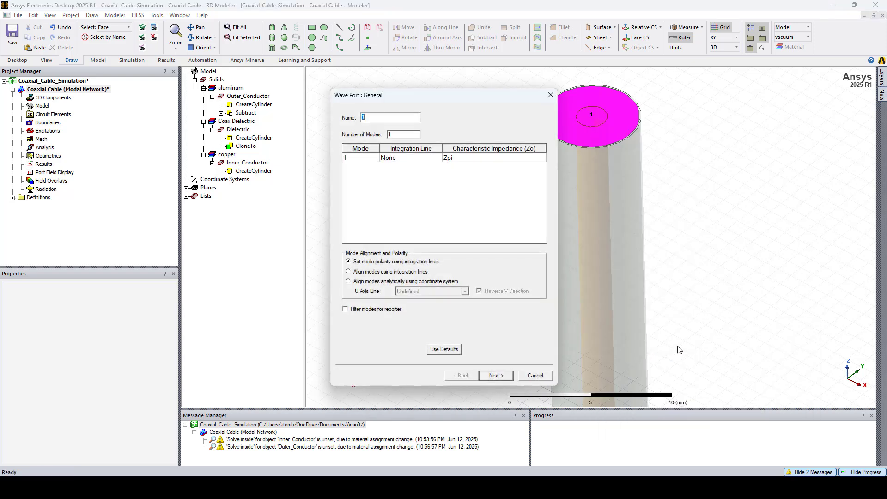
Step: Define the port's integration line from (0, -1, 30) to (0, -3, 30) mm and finish the port without renormalization
left_click(395, 162)
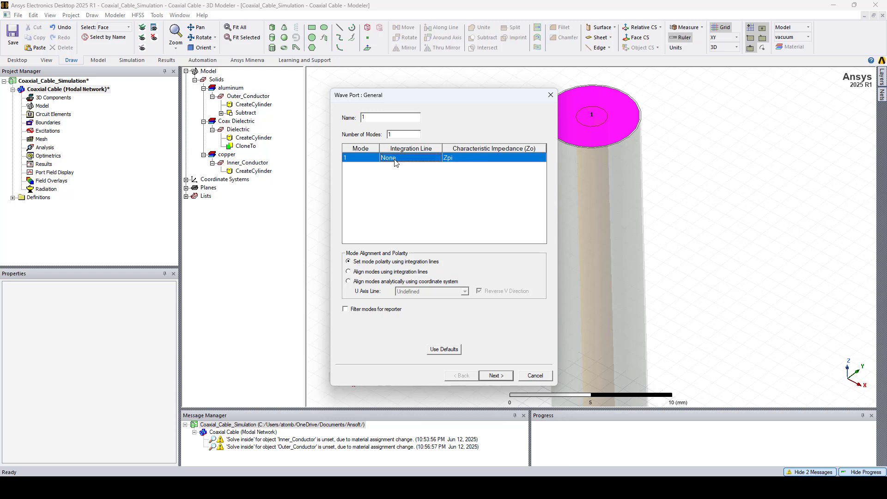
left_click(395, 162)
left_click(399, 175)
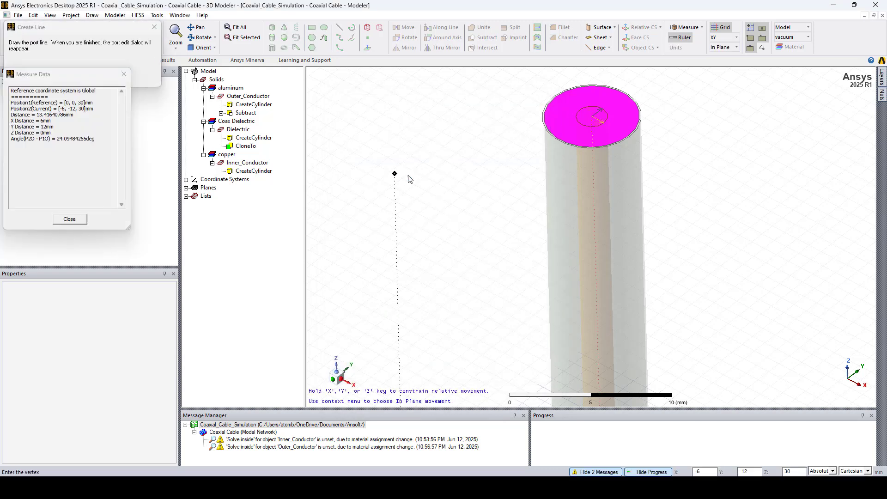
left_click(584, 122)
scroll(563, 139, "up", 4)
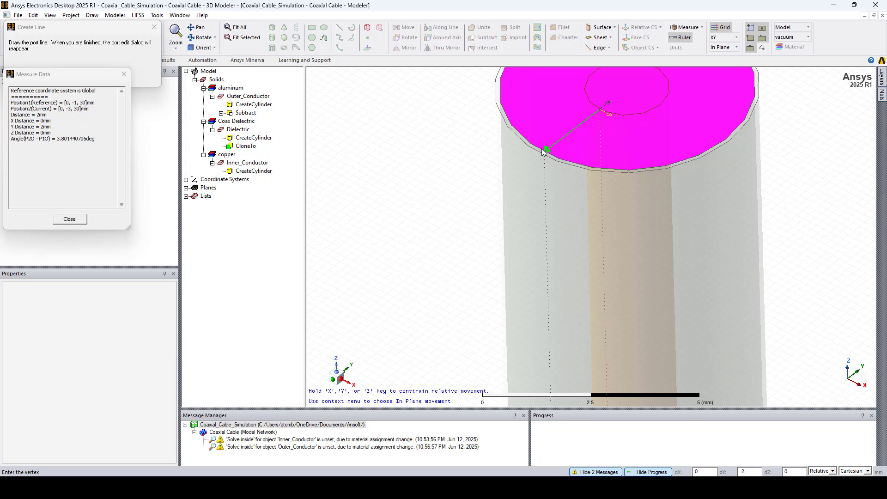
left_click(544, 151)
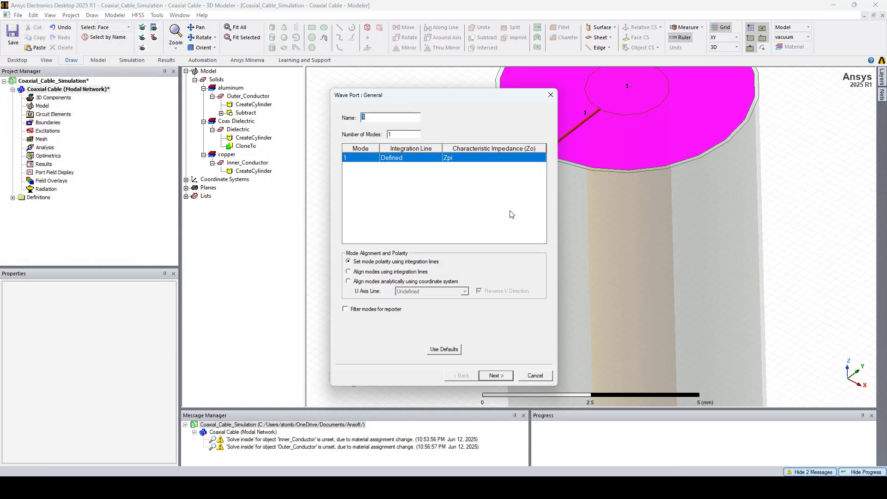
left_click(497, 375)
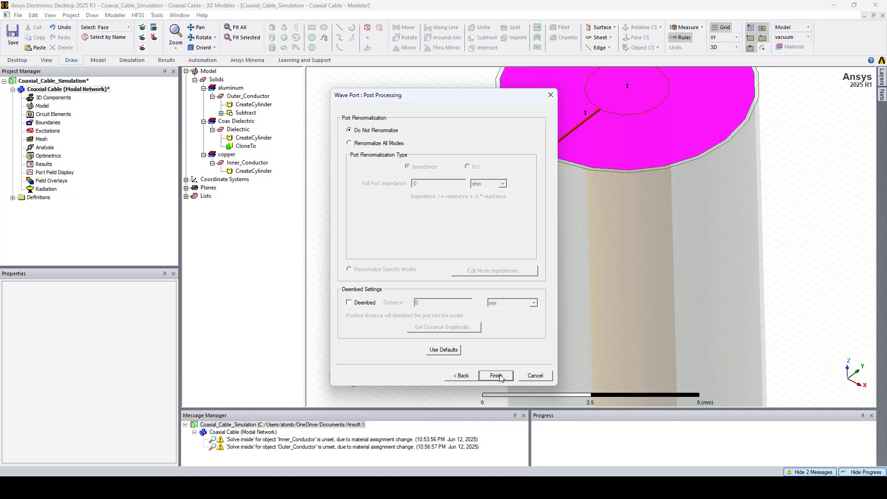
left_click(496, 375)
Step: Start a second wave port excitation on the Dielectric's opposite end face at z = 0
scroll(561, 252, "down", 5)
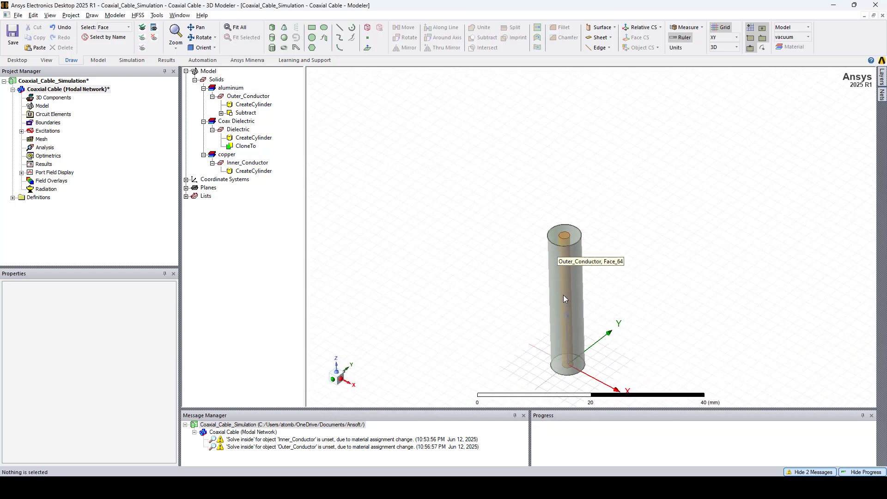
left_click_drag(563, 296, 568, 116, "alt")
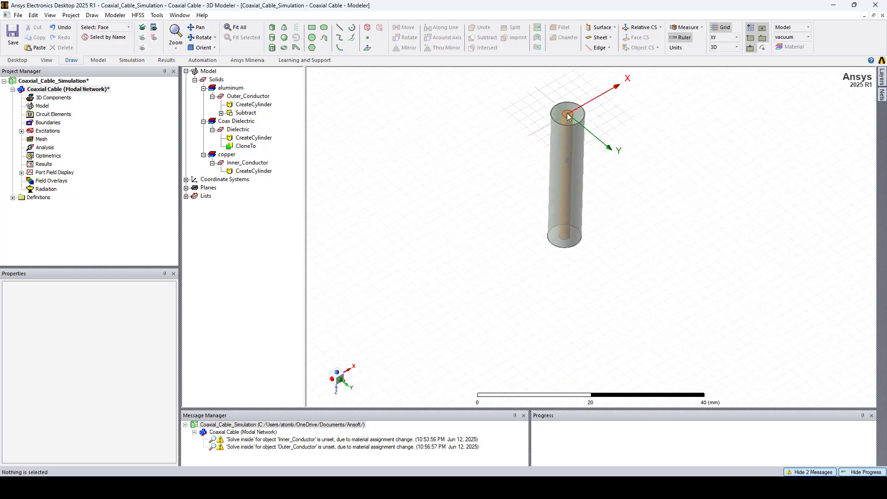
scroll(569, 116, "up", 5)
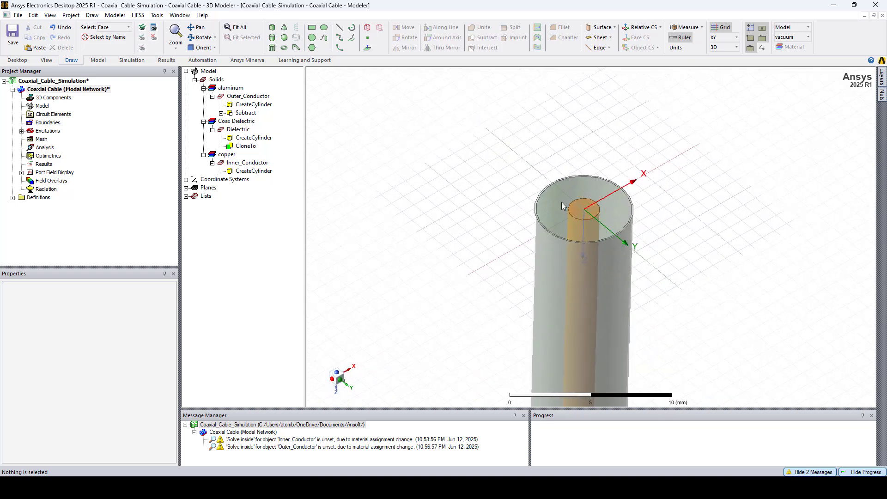
scroll(562, 205, "up", 1)
left_click(561, 204)
right_click(561, 204)
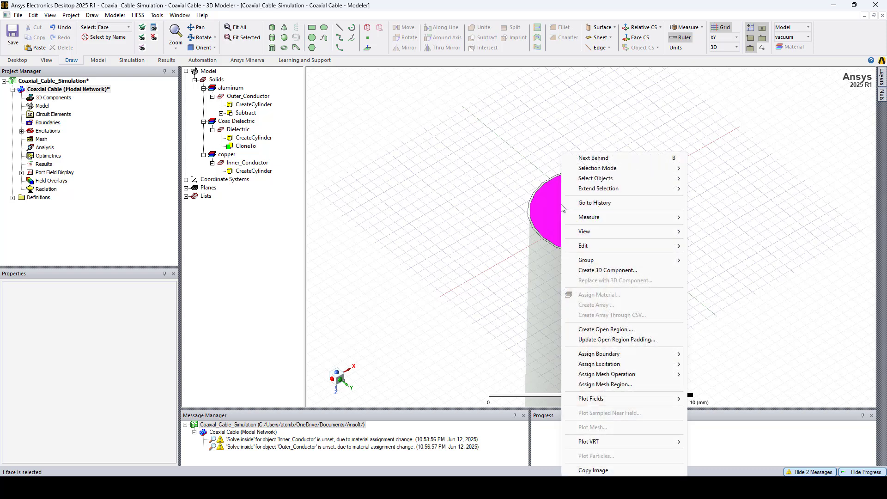
mouse_move(615, 364)
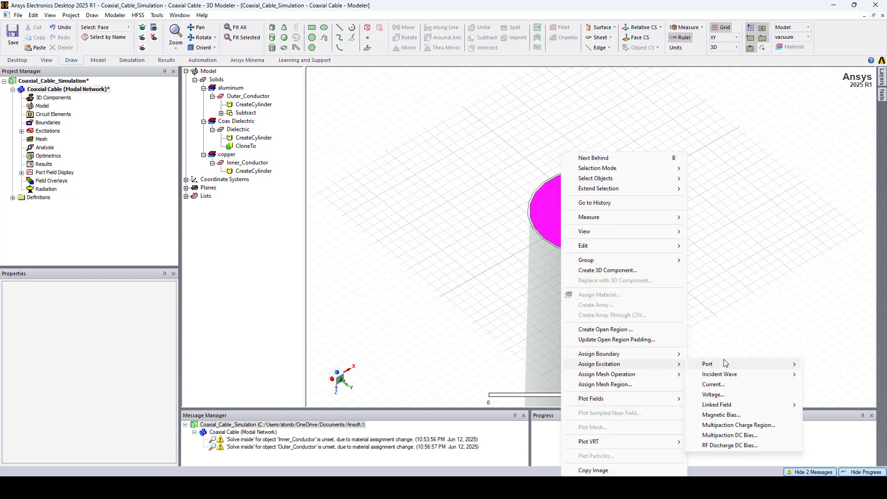
mouse_move(724, 364)
left_click(823, 394)
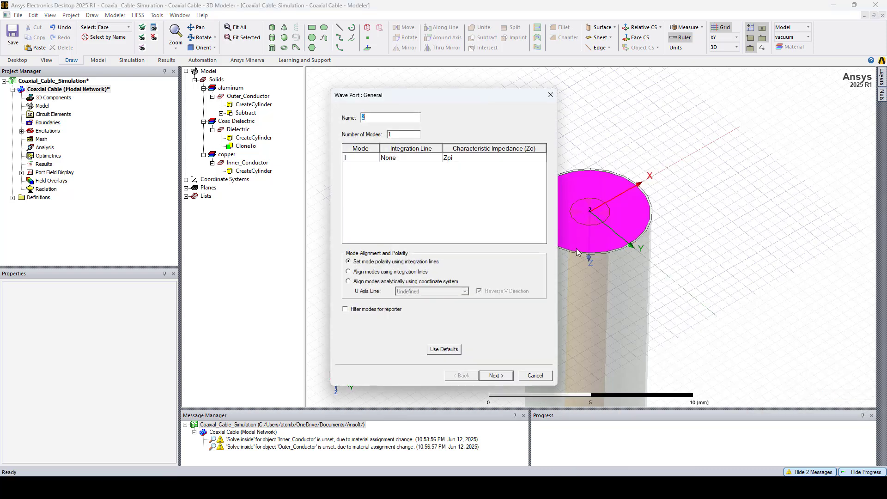
Step: Define the second port's integration line from (0, -1, 0) to (0, -3, 0) mm and finish the port with default post-processing
left_click(393, 159)
left_click(393, 160)
left_click(404, 179)
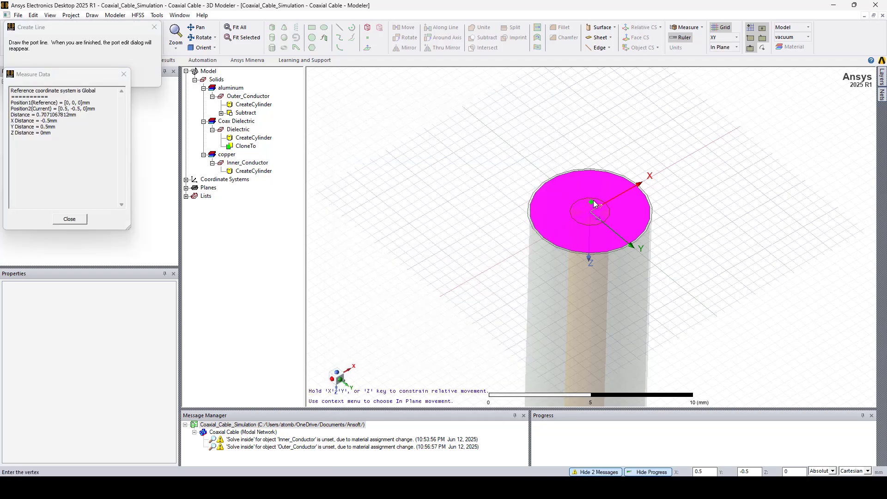
scroll(593, 204, "up", 1)
left_click(569, 205)
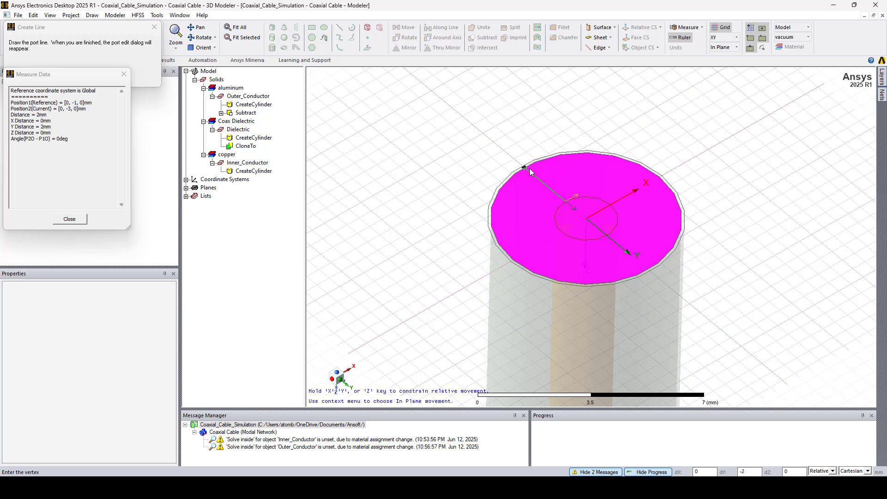
left_click(529, 171)
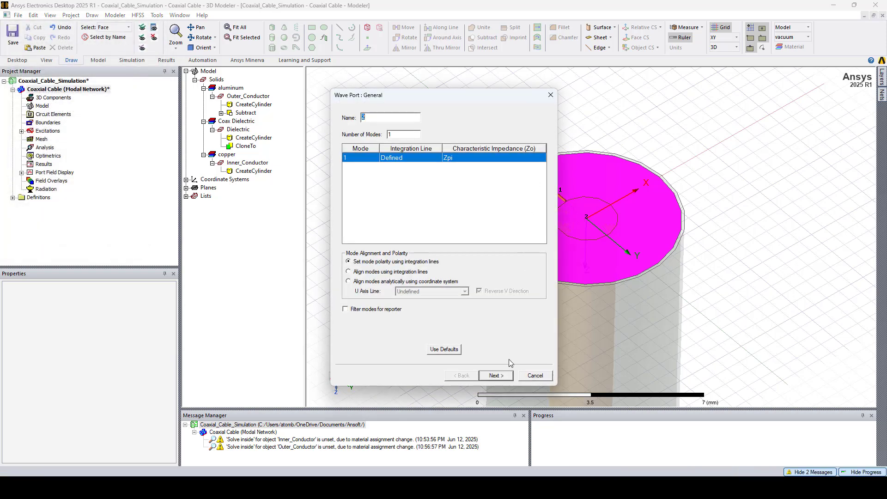
left_click(498, 376)
left_click(496, 376)
Step: Review wave ports 1 and 2 by highlighting each excitation's face on the cable model
scroll(508, 303, "down", 5)
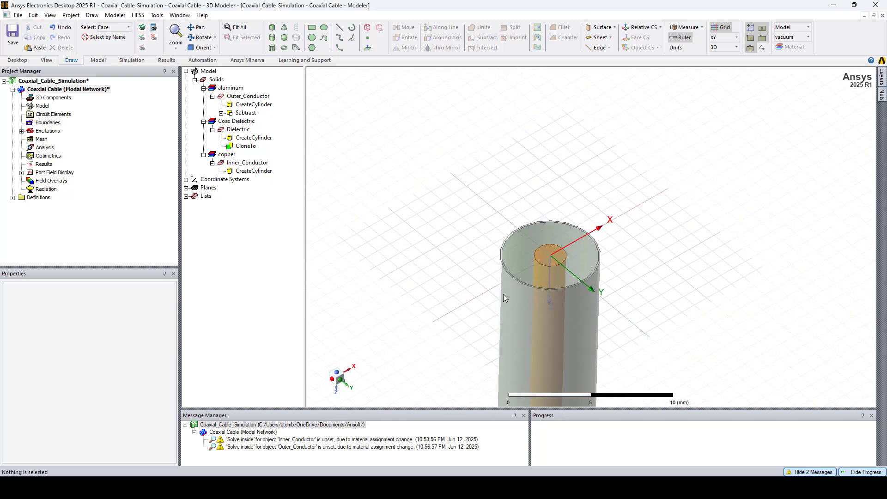
scroll(500, 296, "down", 2)
middle_click_drag(525, 328, 520, 217)
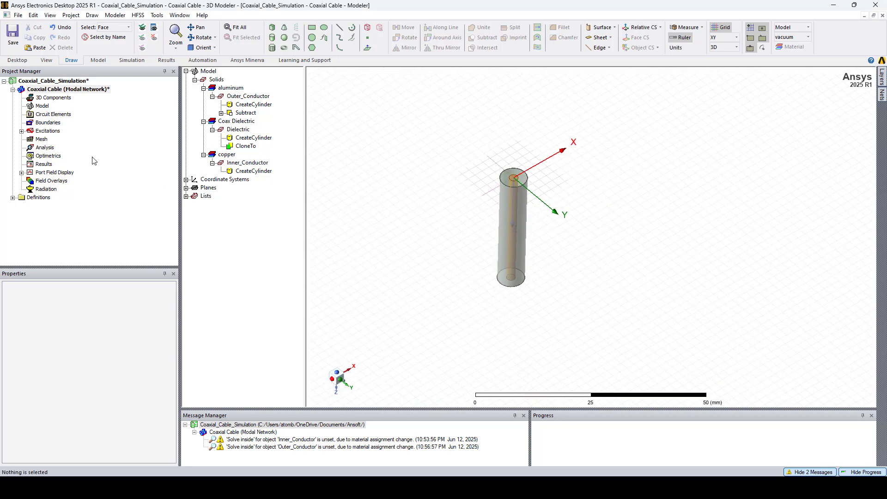
left_click(21, 131)
left_click(44, 140)
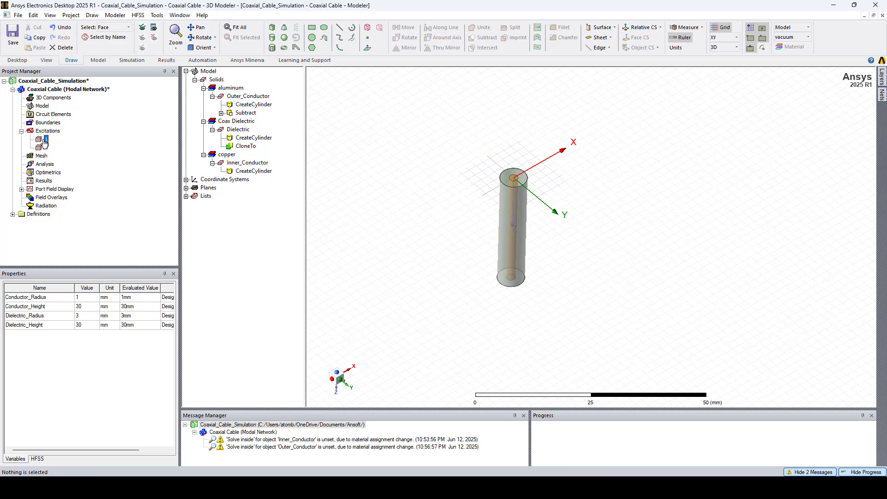
scroll(457, 222, "up", 5)
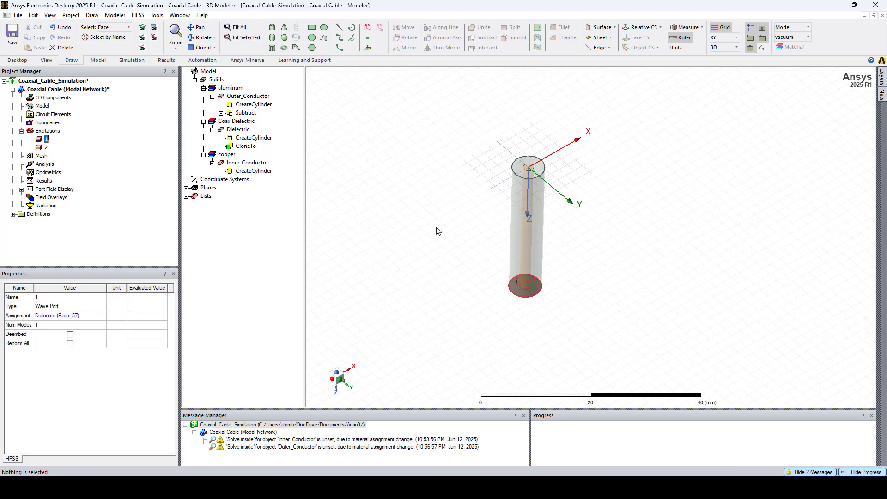
left_click(46, 148)
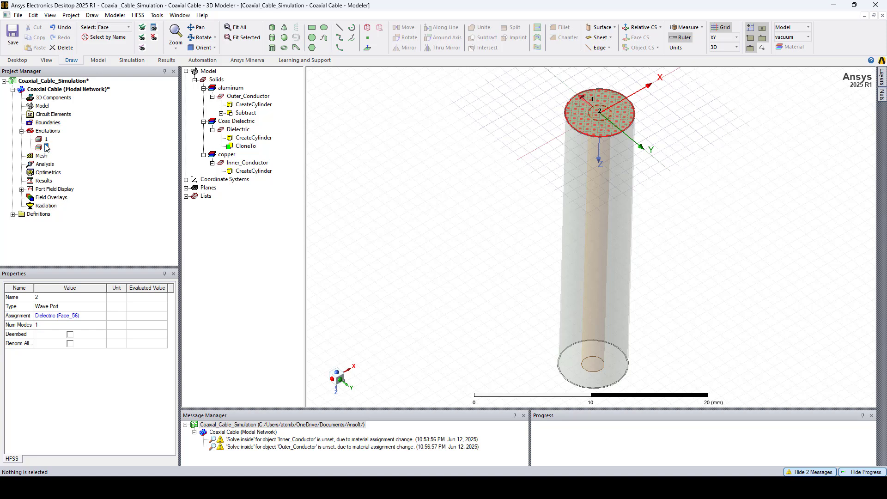
left_click(524, 240)
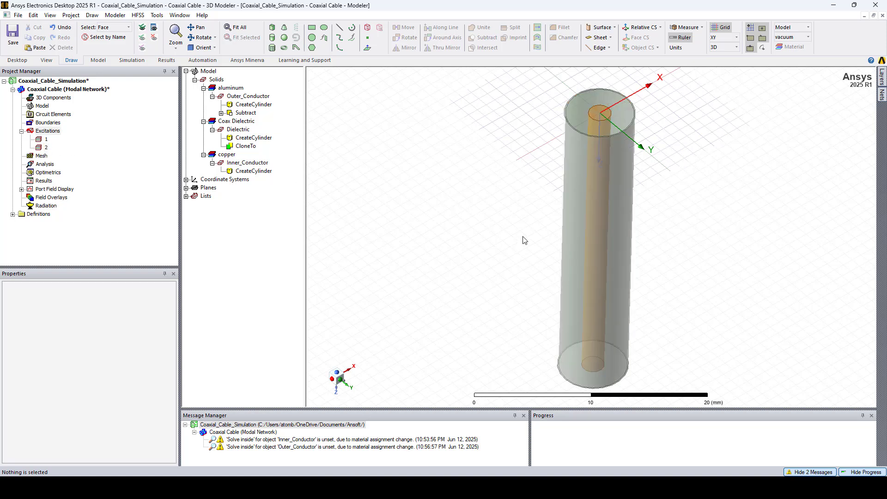
scroll(524, 240, "down", 2)
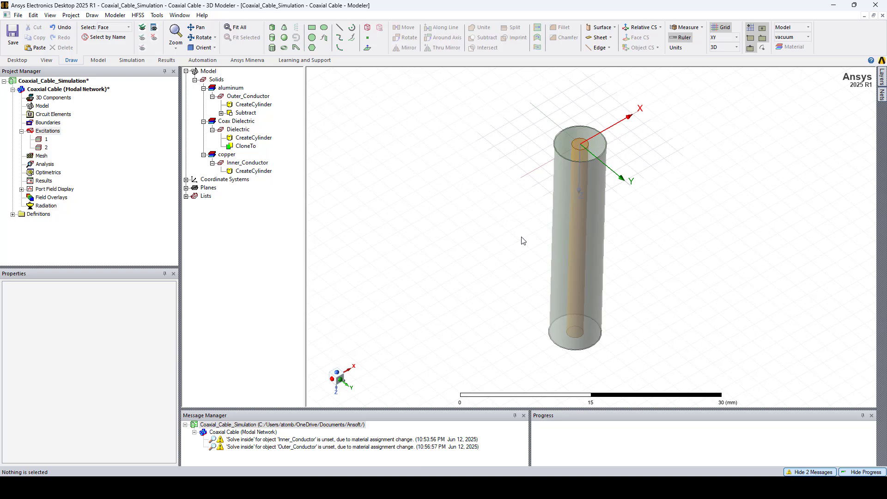
scroll(523, 240, "up", 2)
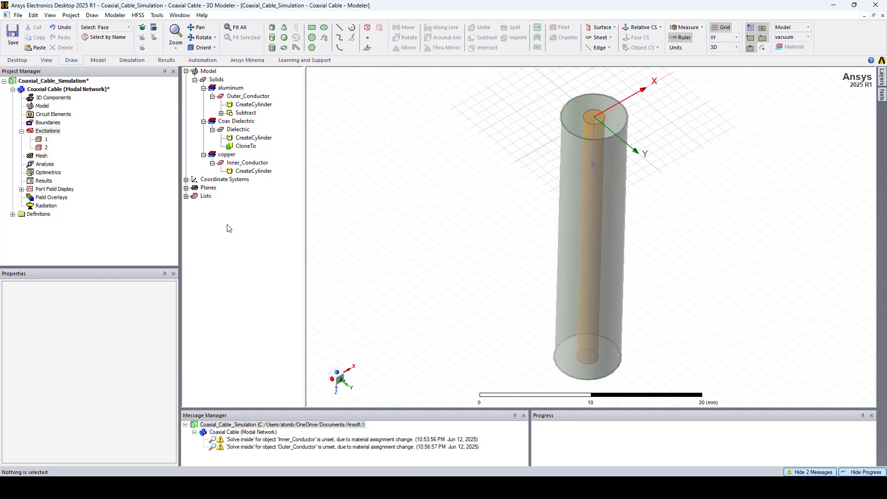
Step: Add an advanced solution setup at 20 GHz with wave port triangles limited to a minimum of 1000 and maximum of 5000
right_click(46, 165)
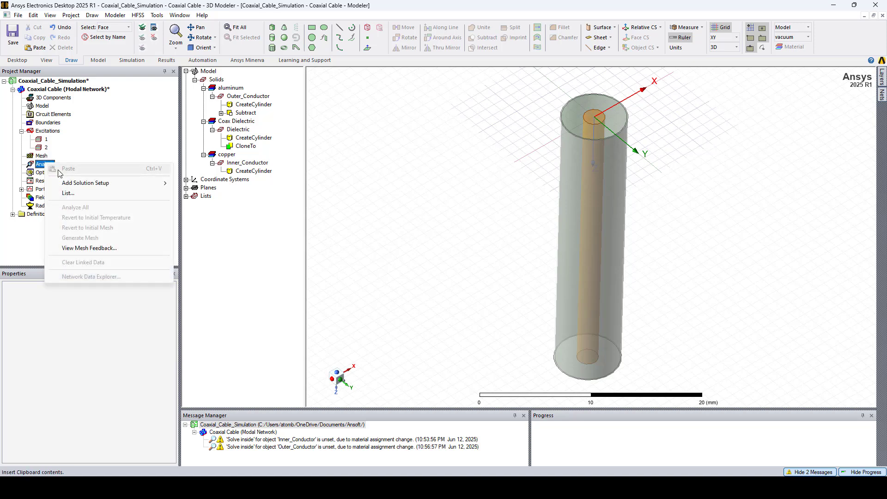
mouse_move(115, 184)
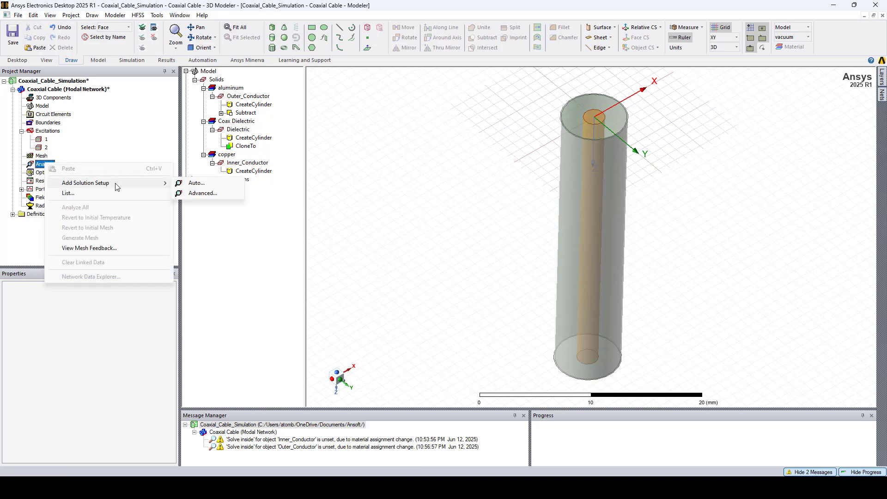
left_click(226, 192)
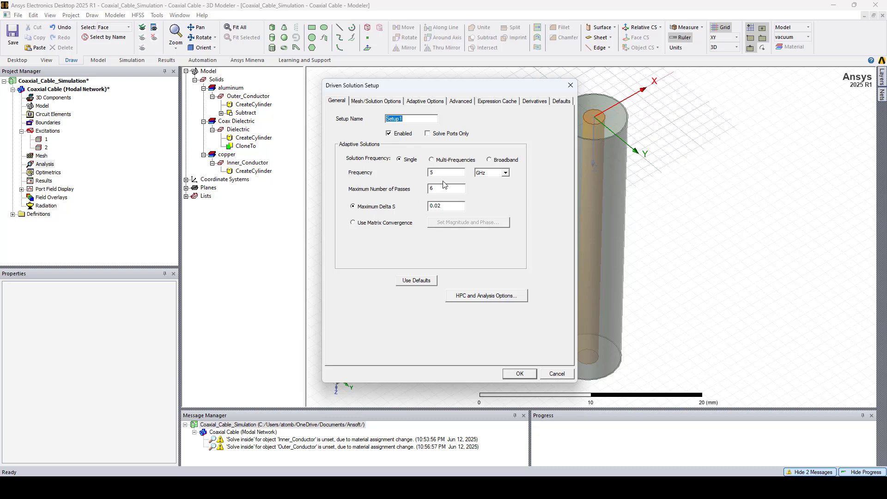
left_click_drag(445, 173, 417, 171)
left_click(459, 103)
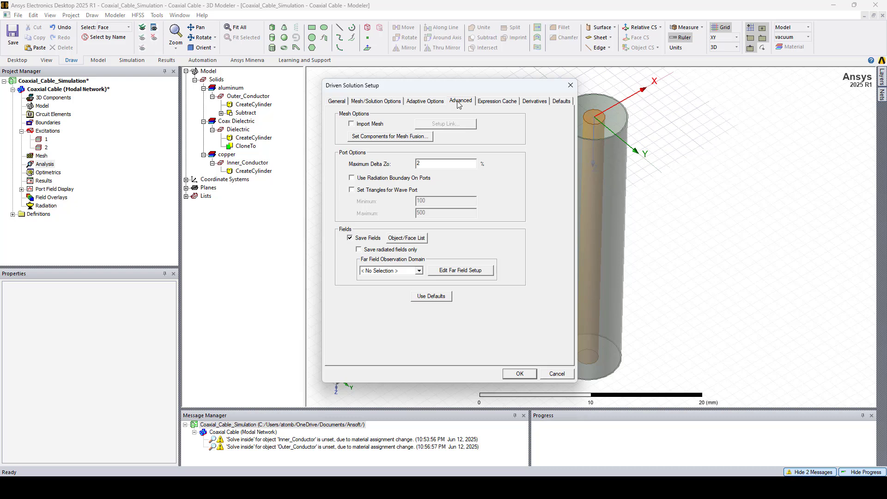
left_click(374, 196)
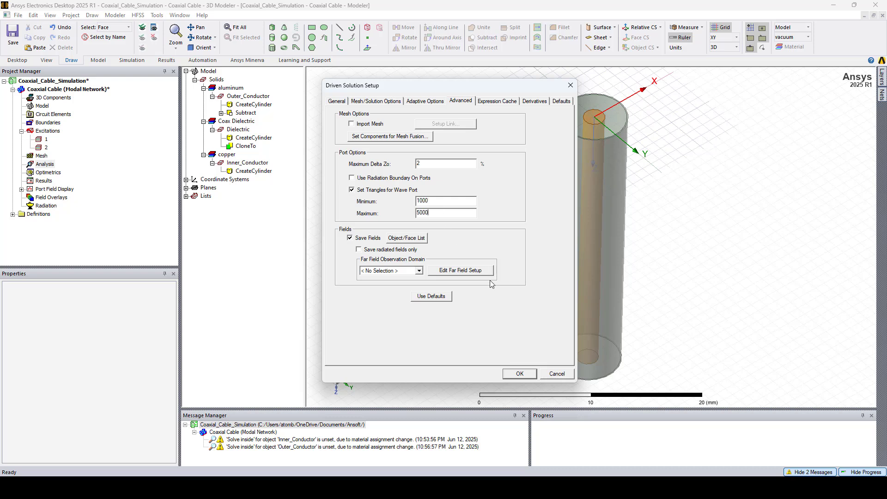
left_click(520, 375)
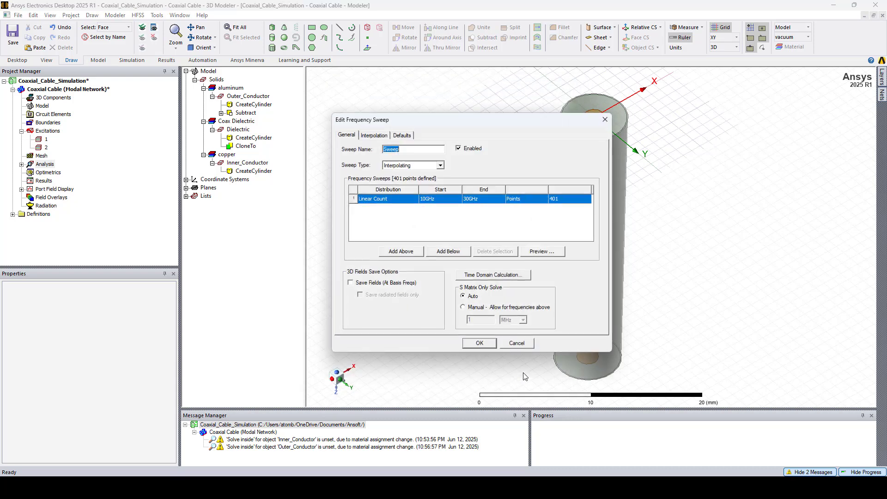
Step: Define the interpolating frequency sweep as a linear count from 1 GHz to 20 GHz with 451 points
left_click(428, 199)
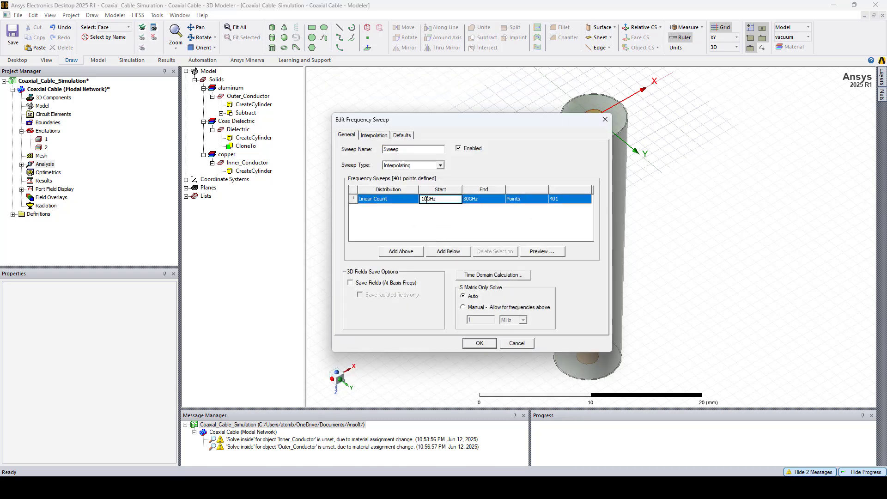
left_click(467, 199)
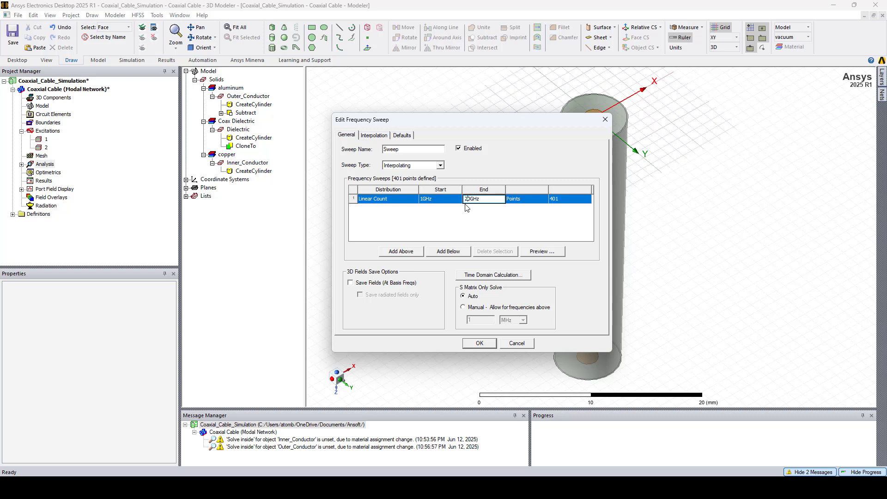
type("2")
left_click(572, 200)
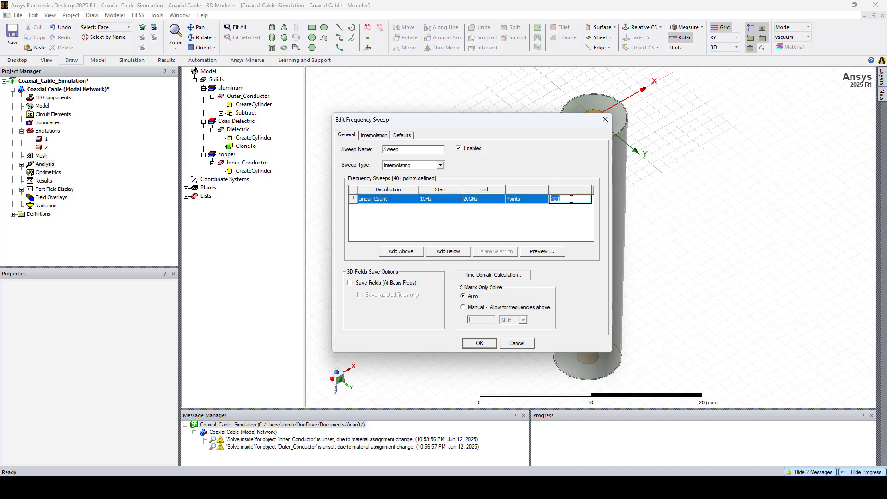
left_click(561, 227)
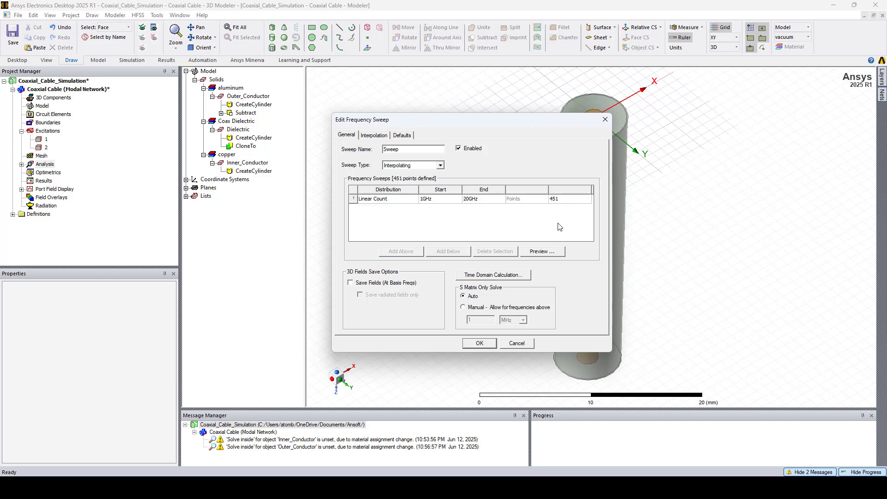
left_click(483, 346)
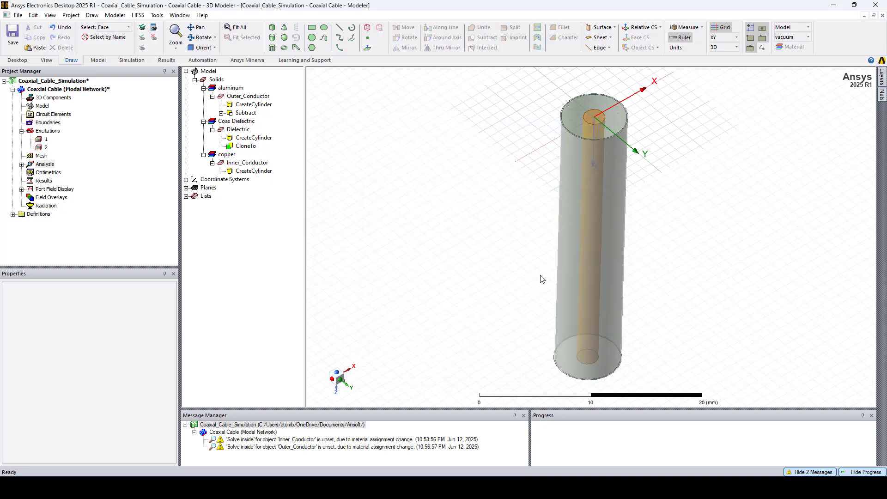
Step: Clear all messages logged for the Coaxial_Cable_Simulation project
middle_click_drag(600, 198, 606, 316)
scroll(606, 313, "down", 5)
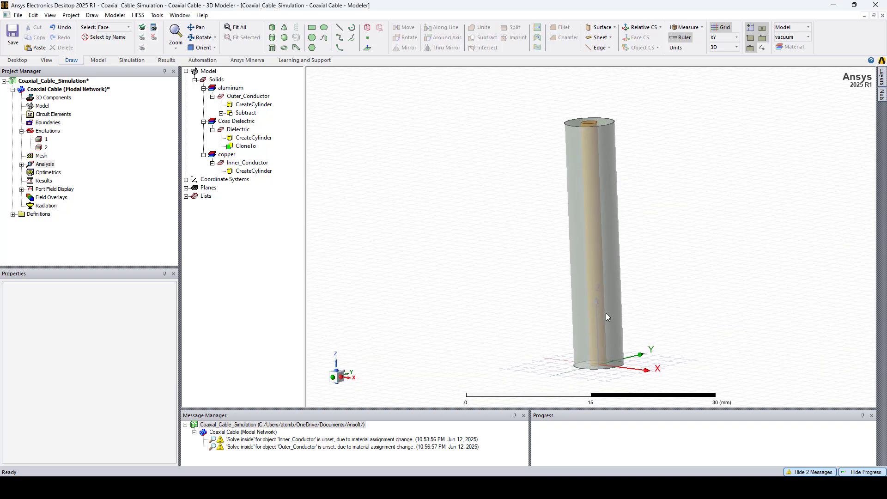
key("ctrl+d")
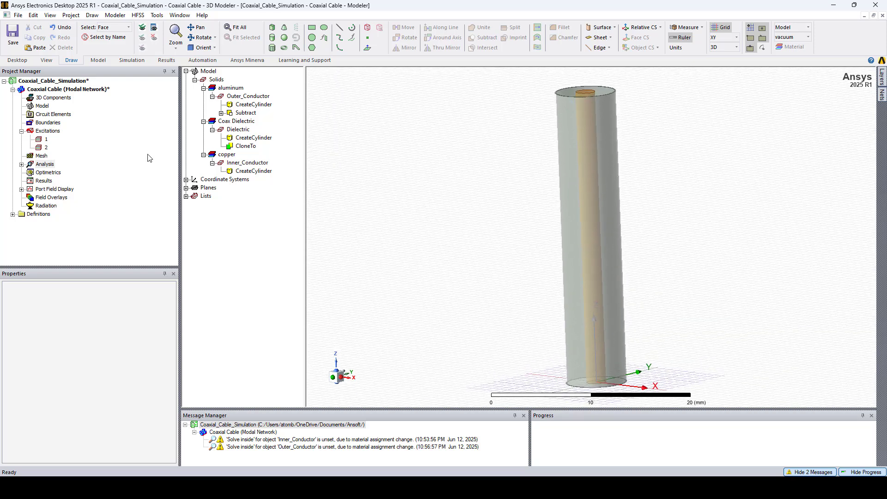
left_click(215, 48)
left_click(235, 138)
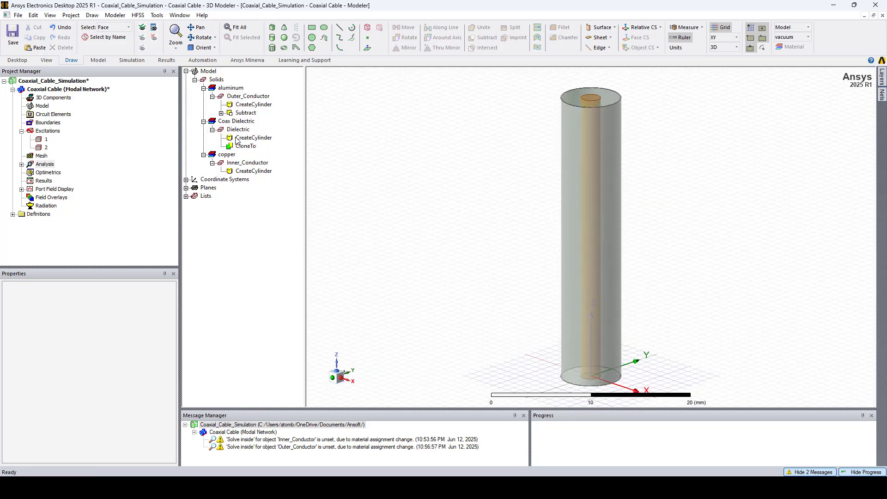
right_click(241, 434)
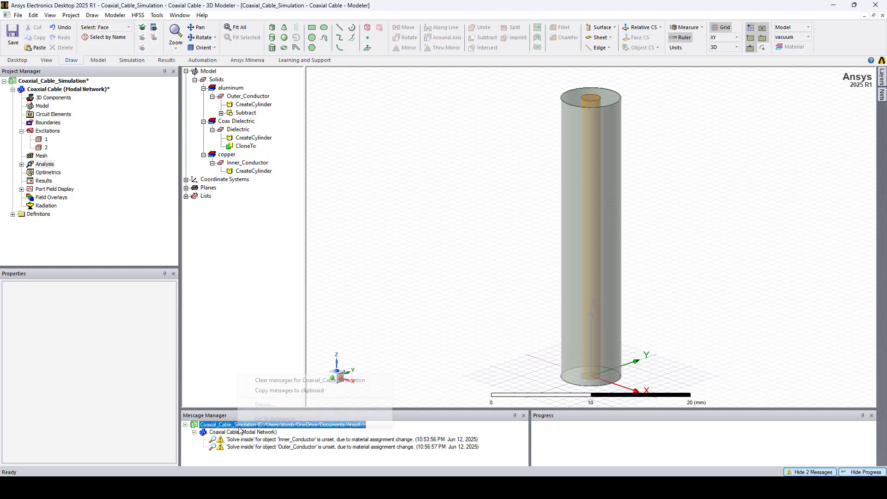
left_click(259, 382)
Step: Run a validation check on the Coaxial Cable design and analyze all of its setups
right_click(84, 90)
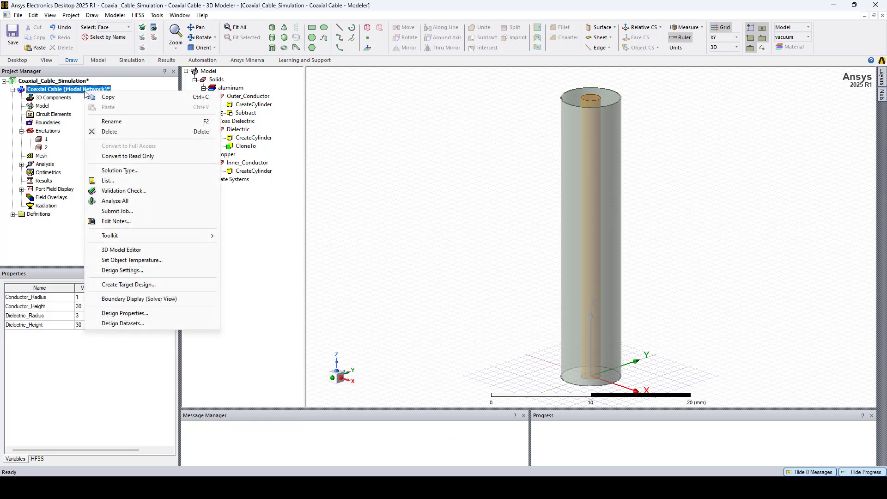
left_click(135, 192)
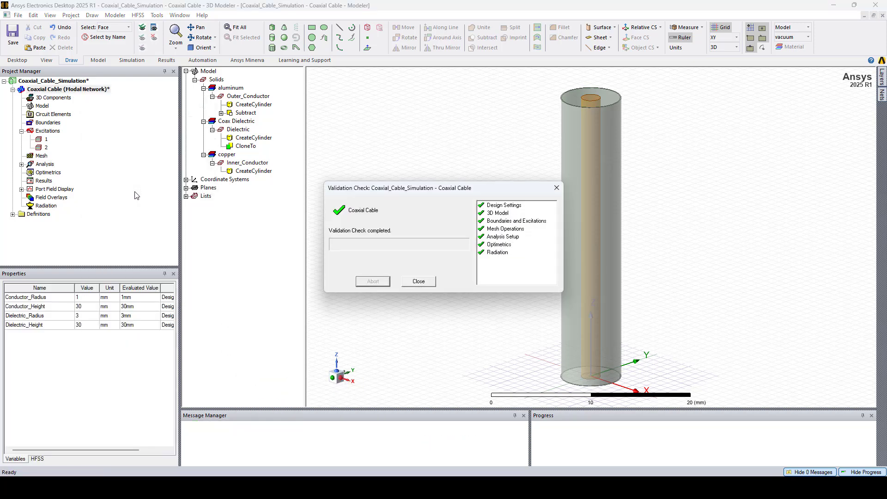
left_click(419, 281)
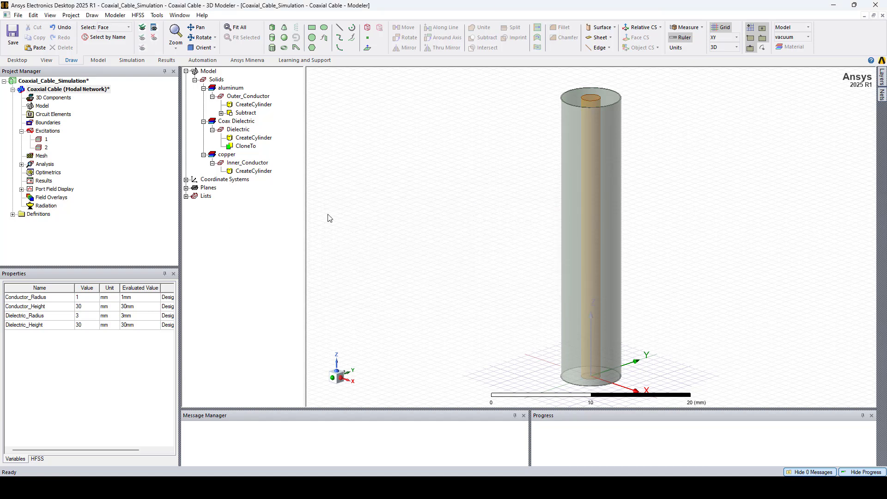
right_click(84, 90)
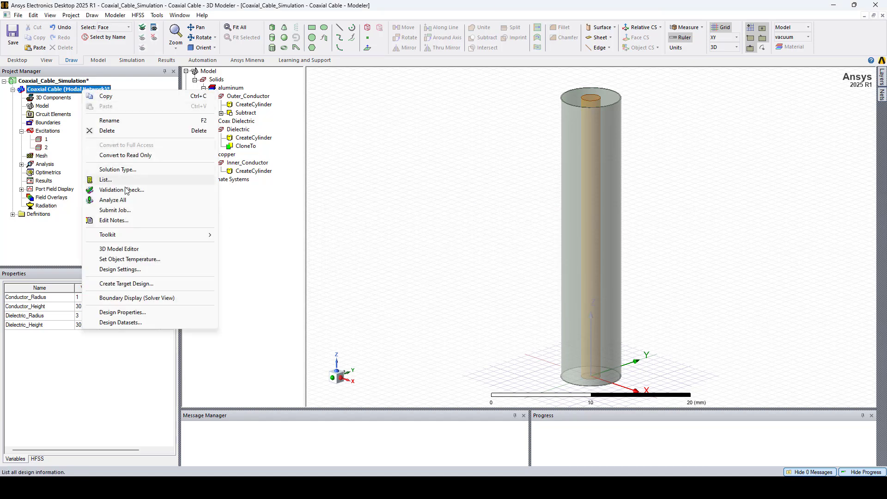
left_click(128, 202)
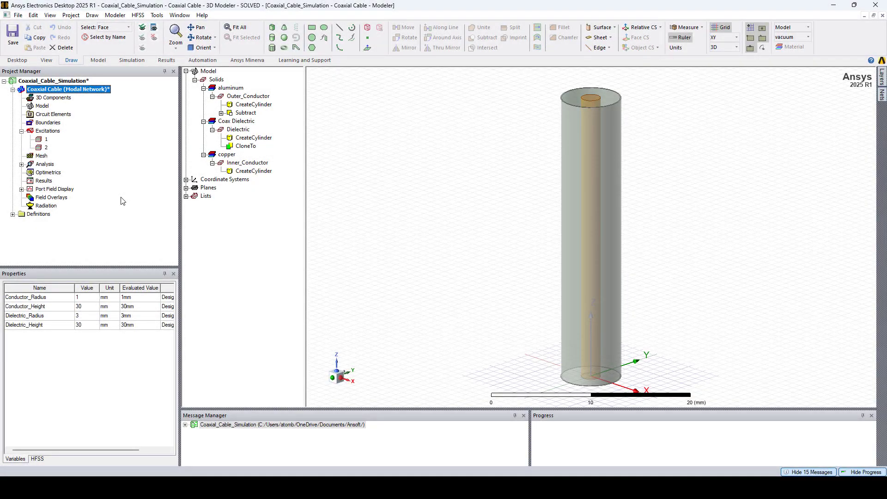
Step: Create a rectangular modal solution plot of S(1,1) and S(2,1) in dB over the sweep, and move its legend clear of the S(2,1) trace
right_click(43, 181)
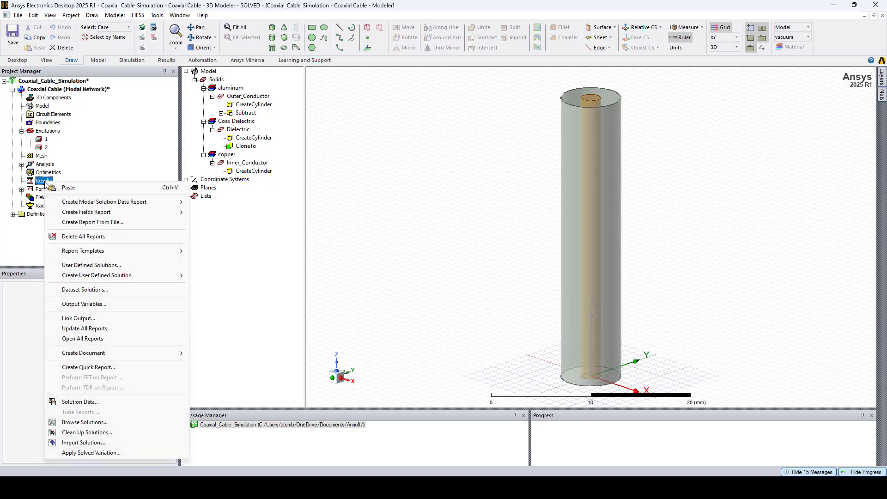
mouse_move(115, 202)
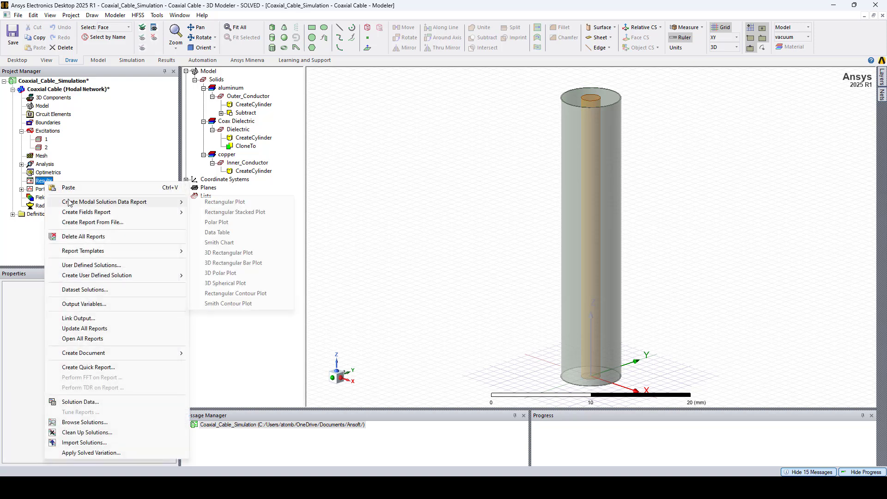
left_click(227, 202)
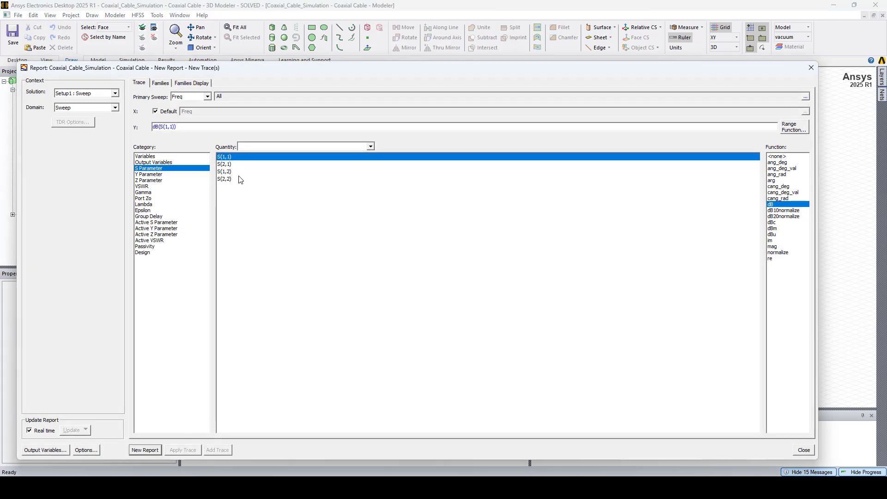
left_click(229, 166, "ctrl")
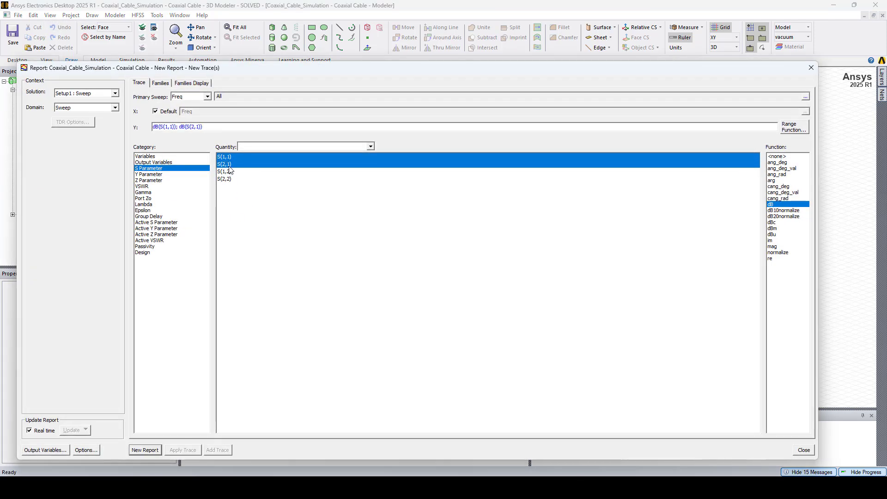
left_click(145, 451)
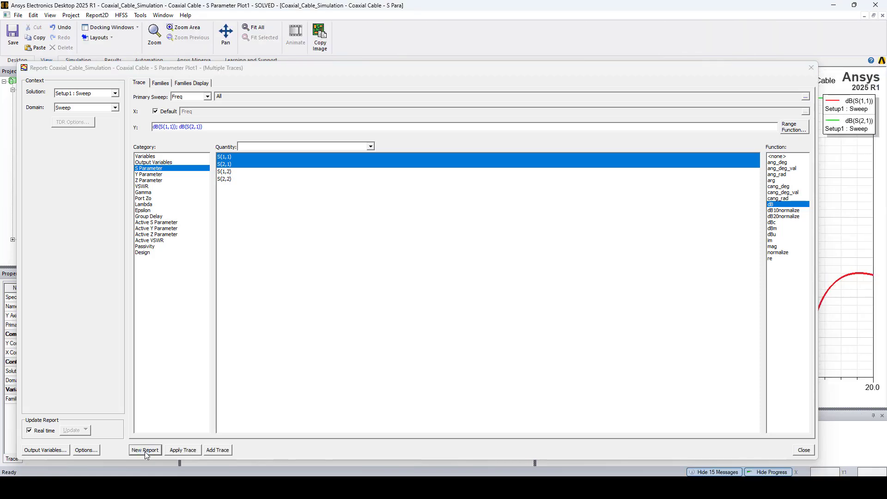
left_click(811, 68)
left_click_drag(827, 99, 822, 138)
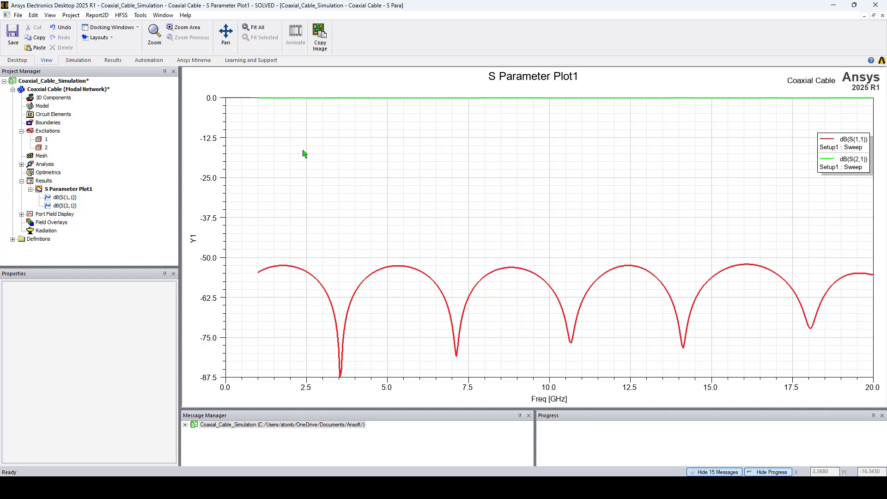
Step: Plot the electric field magnitude (Mag_E) on the Dielectric at 20 GHz and 0deg phase from the last adaptive solution
double_click(102, 90)
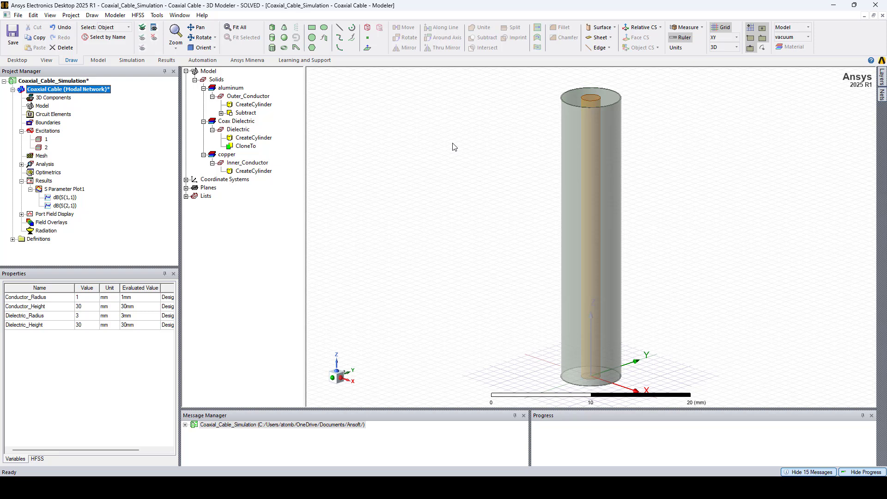
left_click(571, 101)
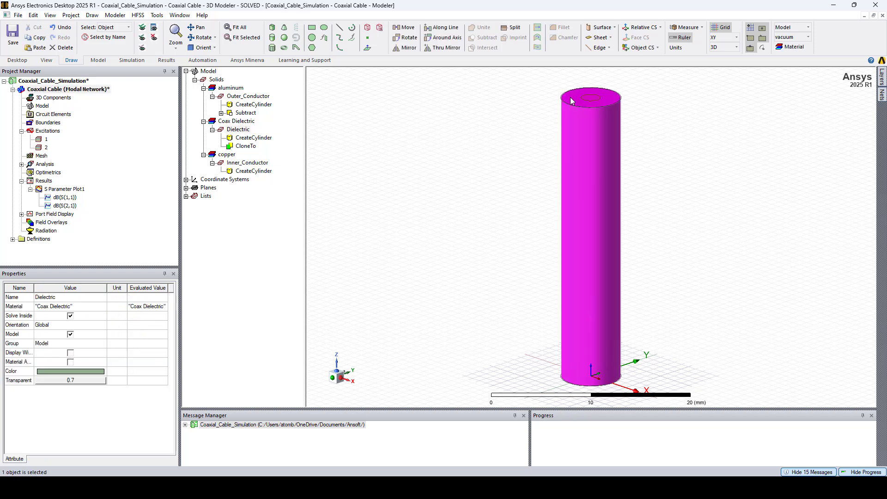
right_click(545, 116)
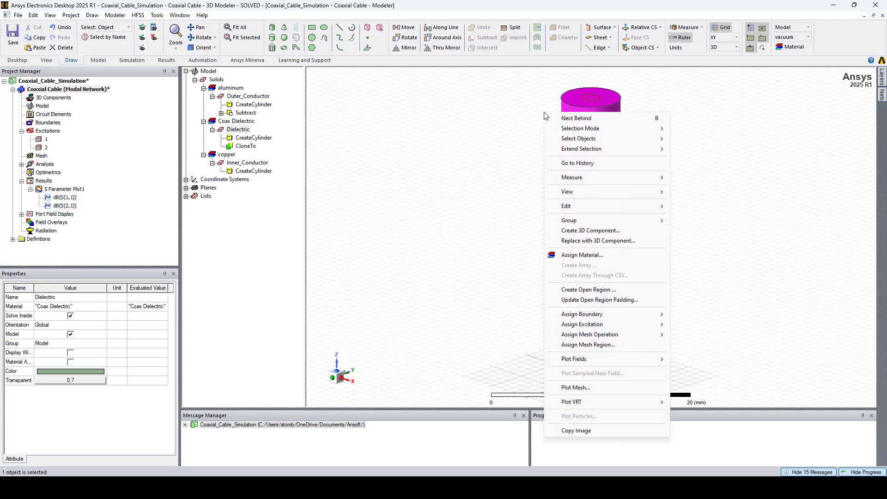
mouse_move(600, 363)
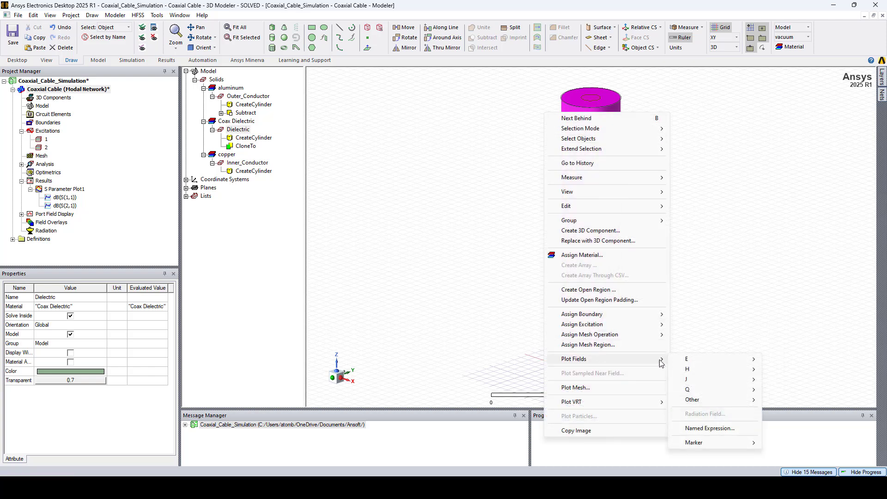
mouse_move(683, 359)
left_click(778, 361)
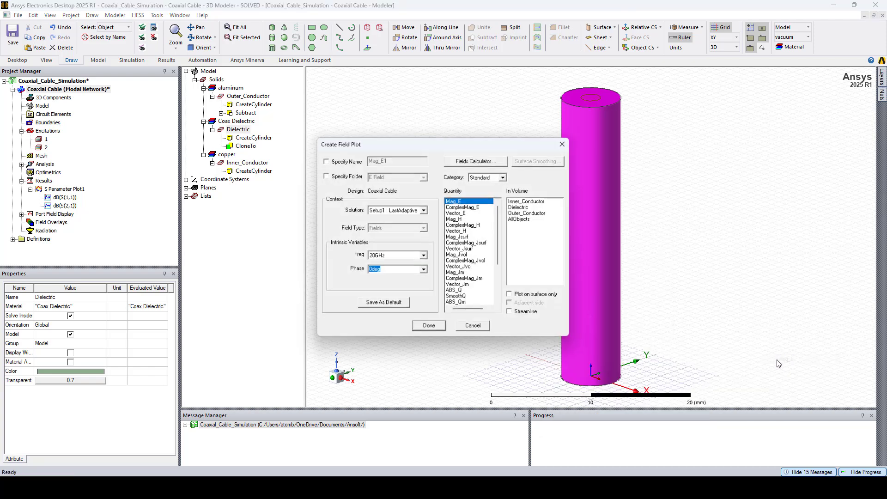
left_click(429, 328)
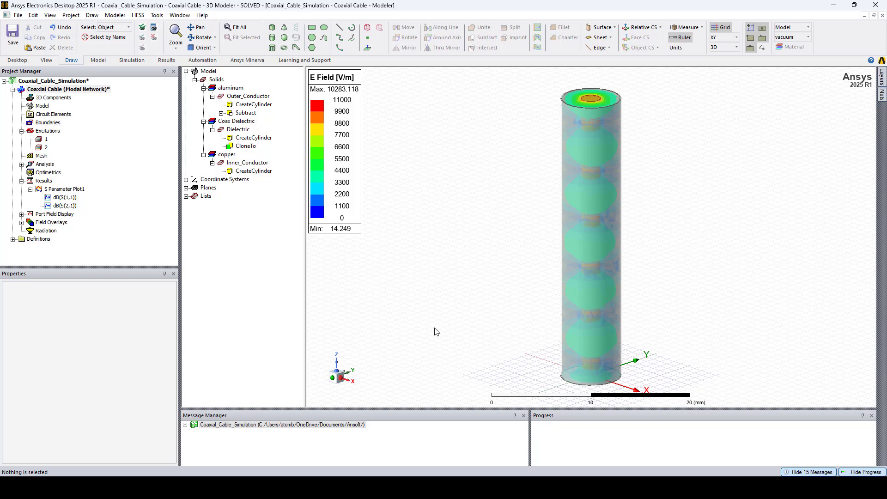
Step: Create an animation of the E-field magnitude plot sweeping Phase from 0deg to 170deg in 17 steps
scroll(479, 311, "down", 1)
mouse_move(514, 311)
middle_mouse_down()
mouse_move(514, 282)
mouse_move(521, 308)
middle_mouse_up()
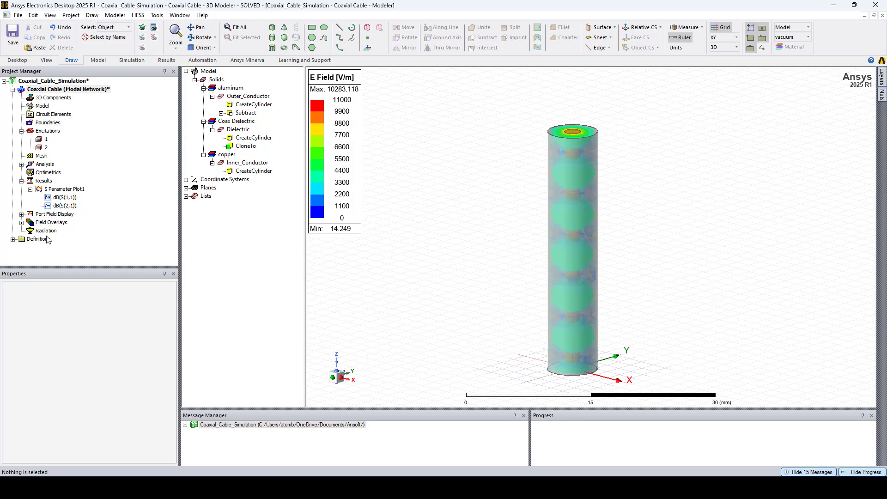
left_click(22, 222)
left_click(31, 230)
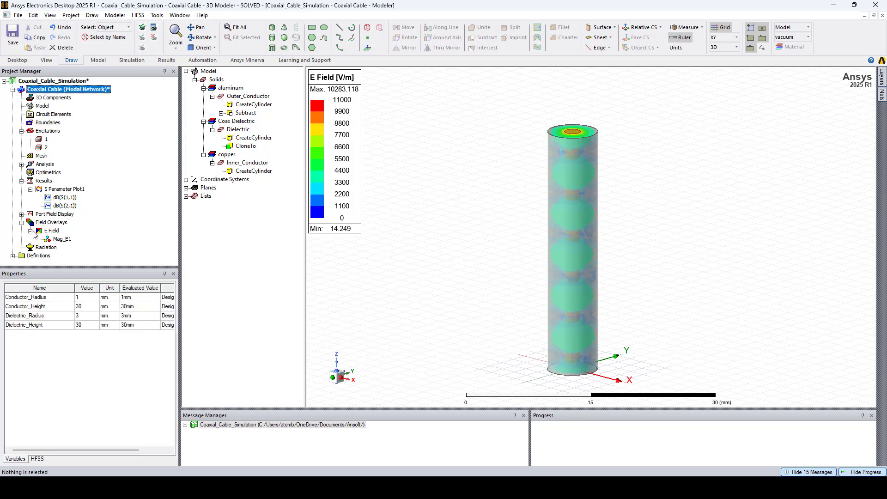
right_click(59, 240)
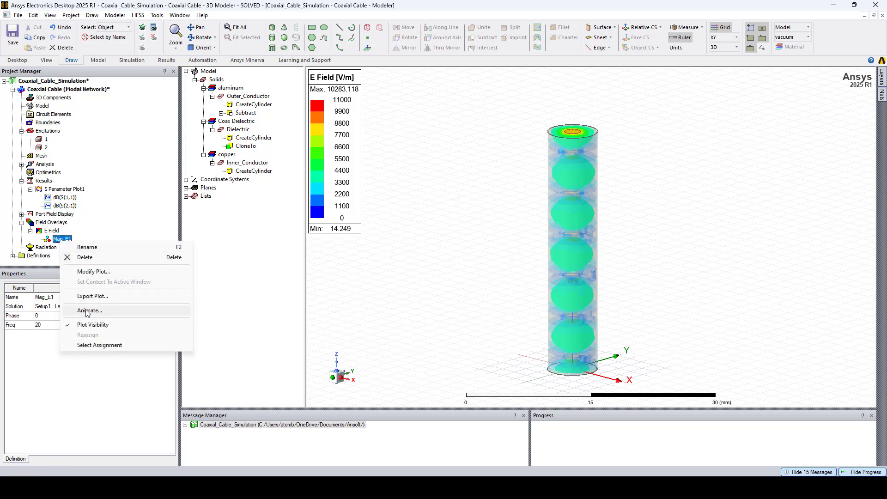
left_click(89, 310)
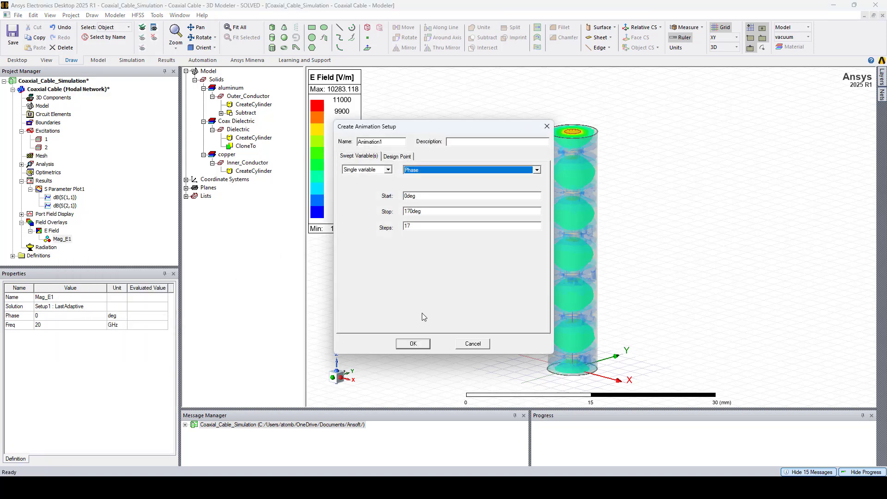
left_click(413, 344)
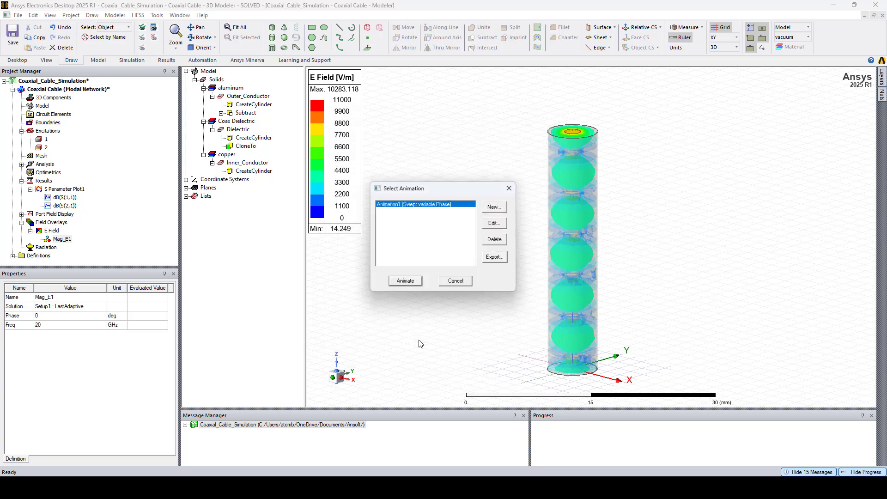
Step: Play the E-field phase animation on the cable and adjust its playback speed
left_click(412, 286)
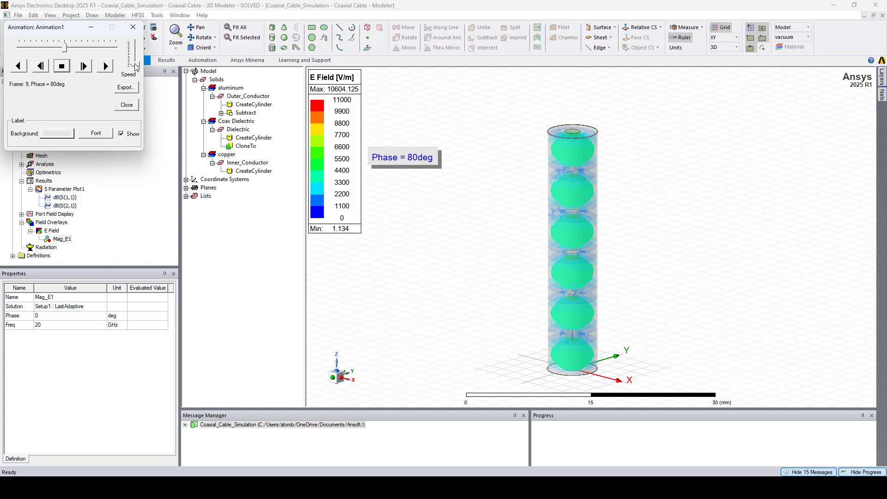
left_click_drag(136, 66, 136, 63)
scroll(493, 322, "up", 2)
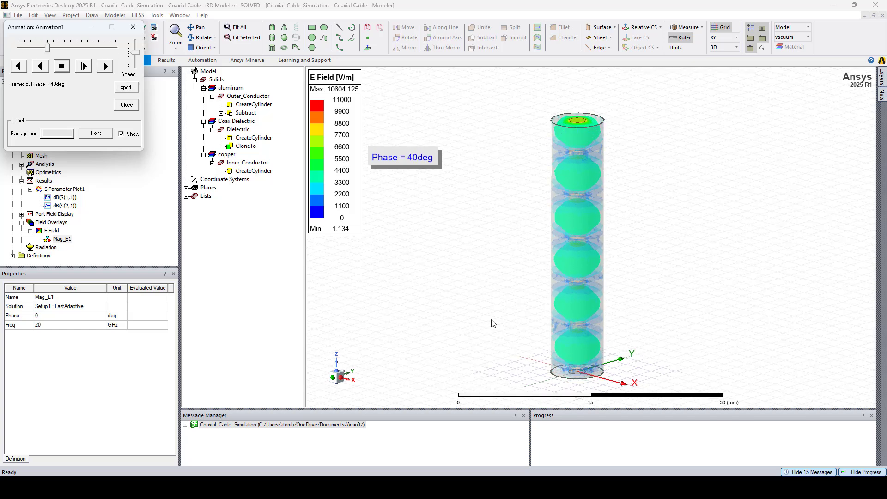